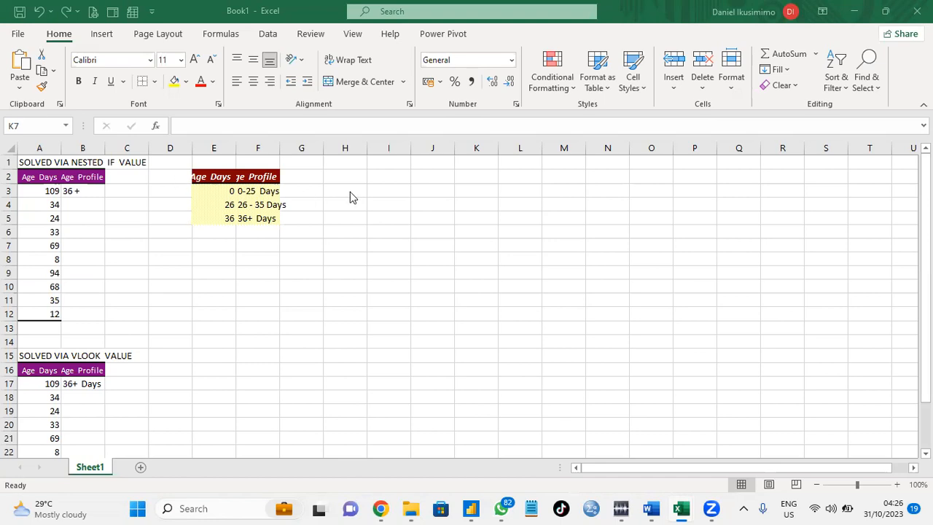
# Enter the text 'the name of my brother' in cell H1.
pyautogui.click(350, 164)
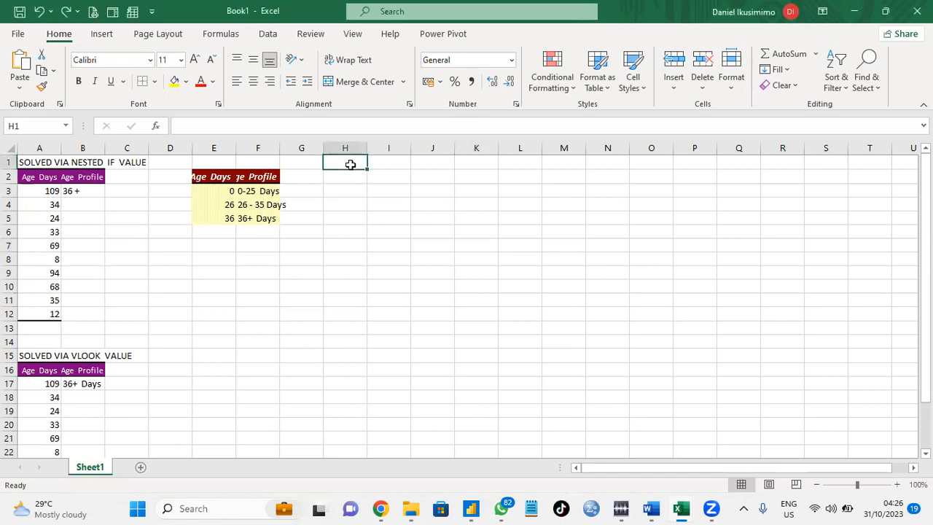
pyautogui.write('t')
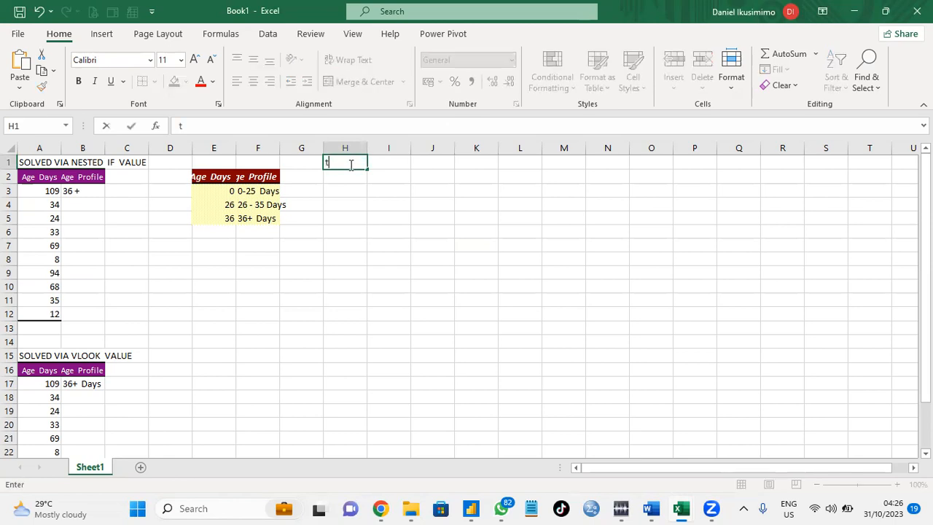
pyautogui.write('he name')
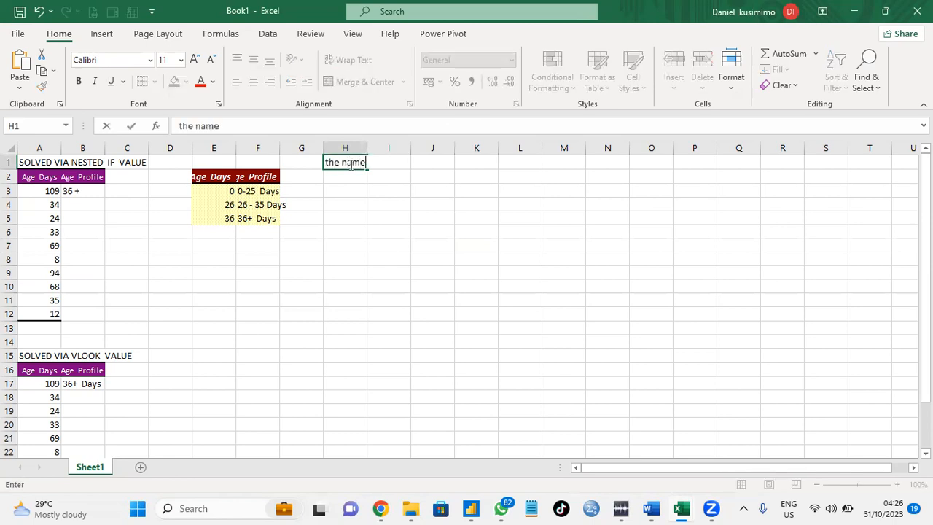
pyautogui.write(' of my nrother')
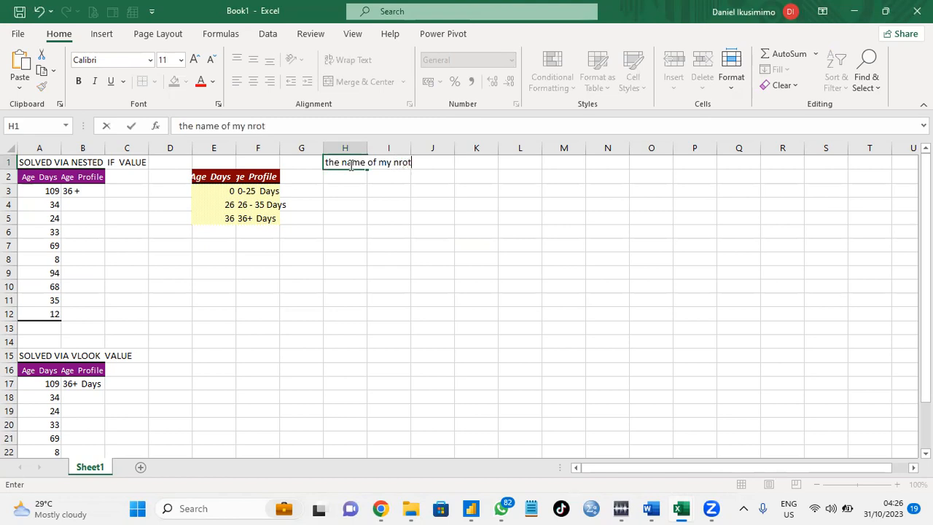
pyautogui.press('BackSpace')
pyautogui.press('BackSpace')
pyautogui.press('BackSpace')
pyautogui.press('BackSpace')
pyautogui.press('BackSpace')
pyautogui.press('BackSpace')
pyautogui.press('BackSpace')
pyautogui.write('brother')
pyautogui.click(365, 186)
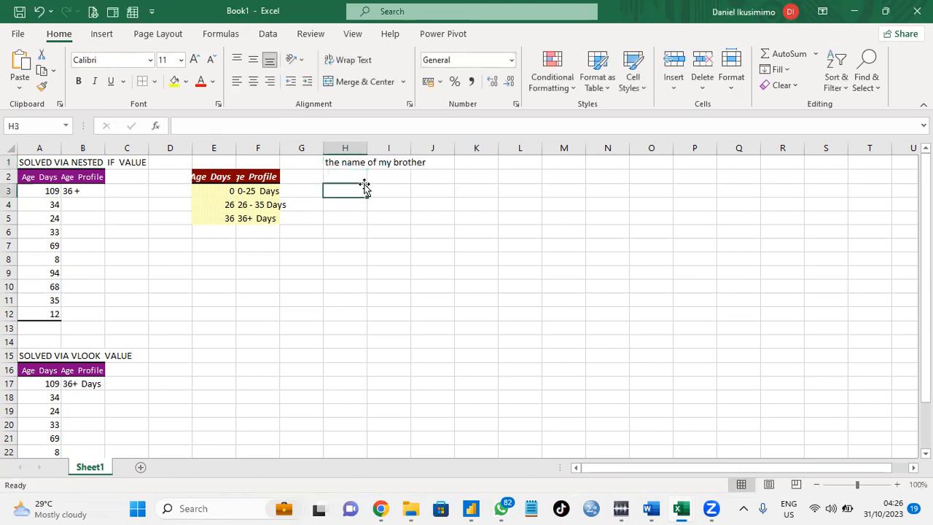
# Autofit column H to its contents, then clear the text from cell H1.
pyautogui.doubleClick(368, 146)
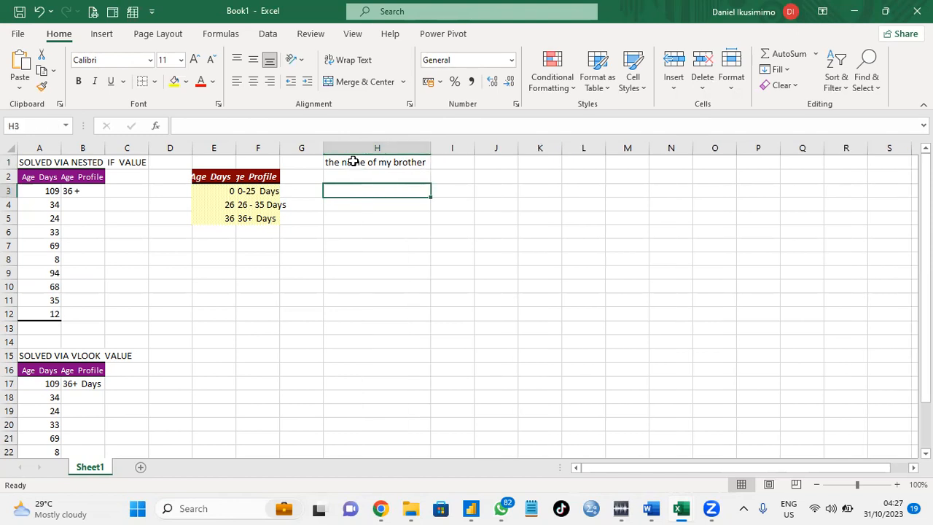
pyautogui.doubleClick(353, 163)
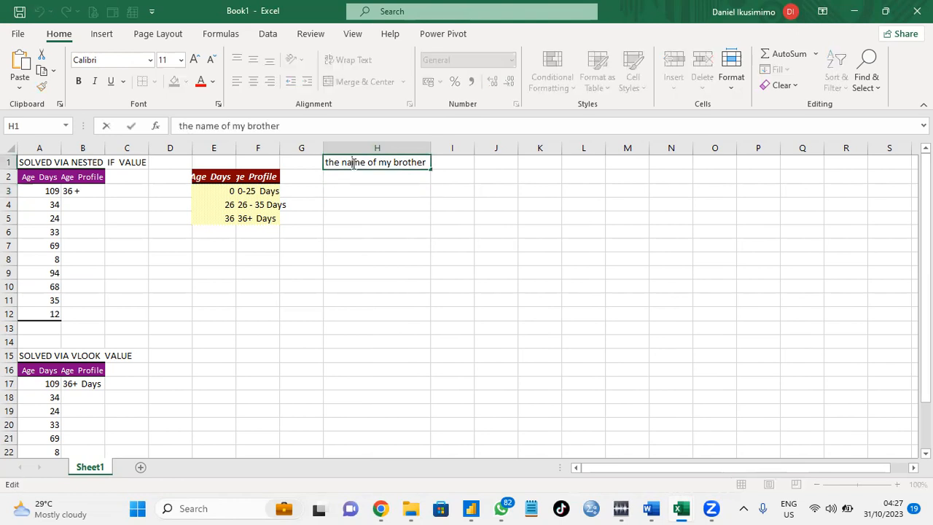
pyautogui.tripleClick(352, 163)
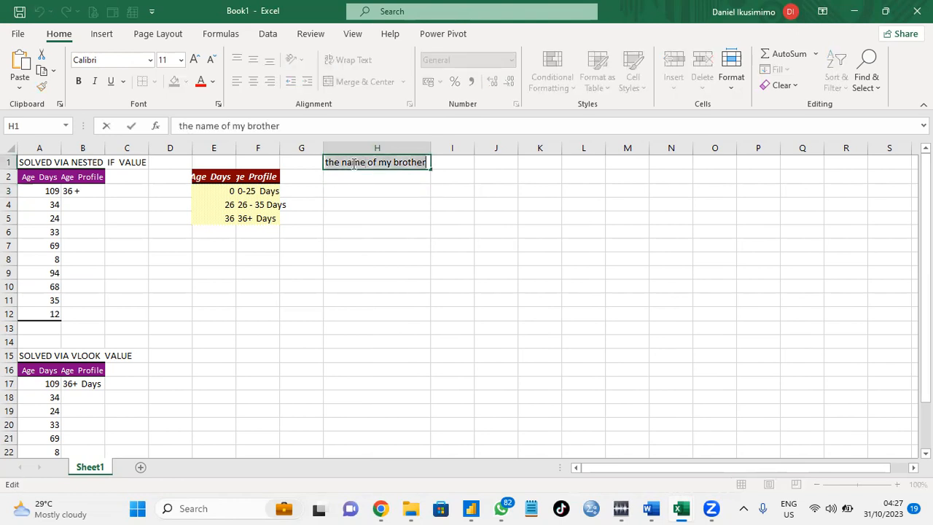
pyautogui.press('BackSpace')
pyautogui.click(314, 230)
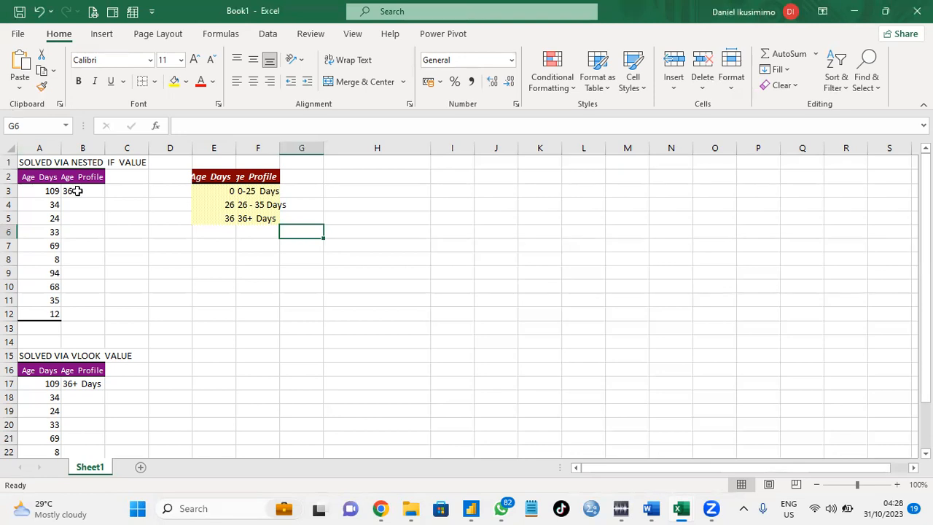
# Open the sheet's code window and create a Worksheet SelectionChange event procedure.
pyautogui.click(42, 172)
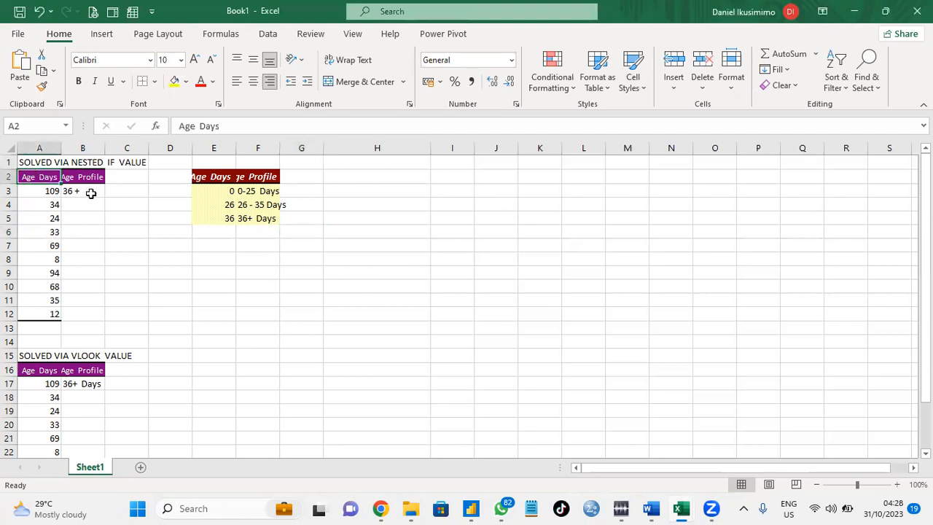
pyautogui.rightClick(90, 467)
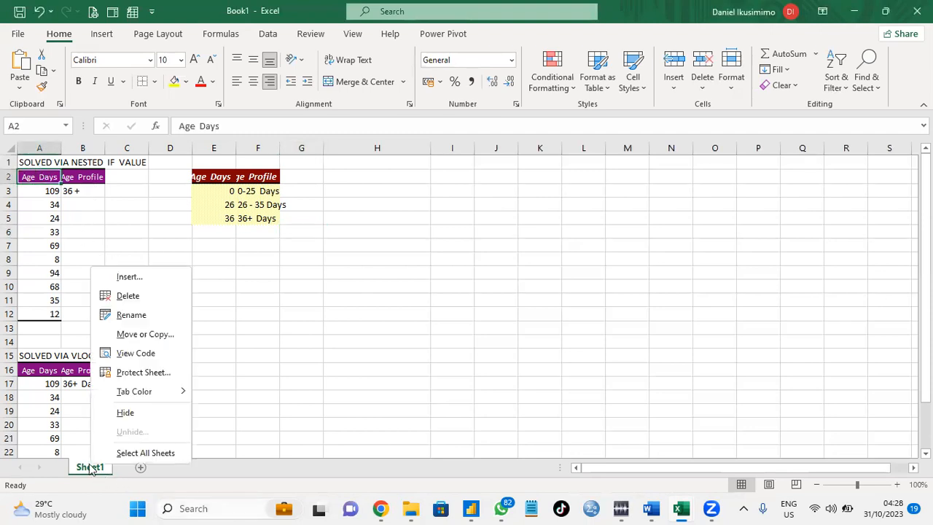
pyautogui.click(136, 353)
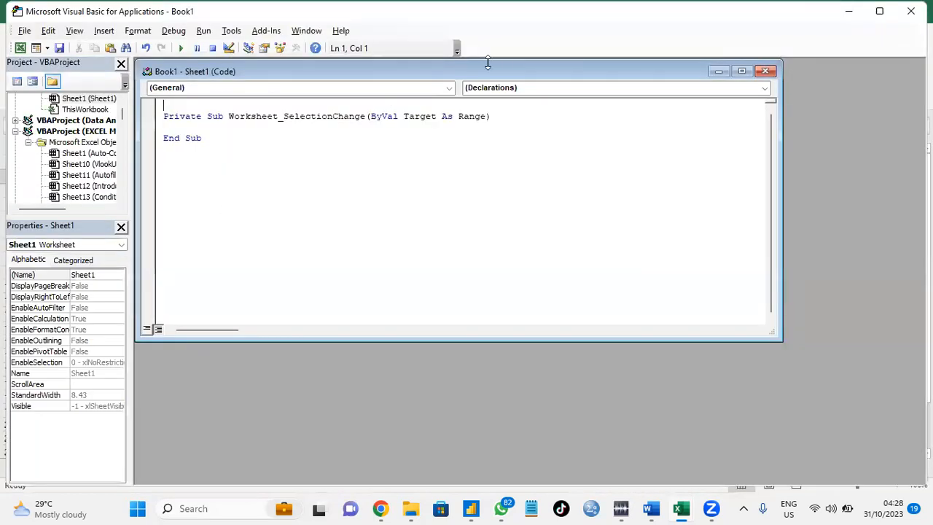
pyautogui.click(452, 87)
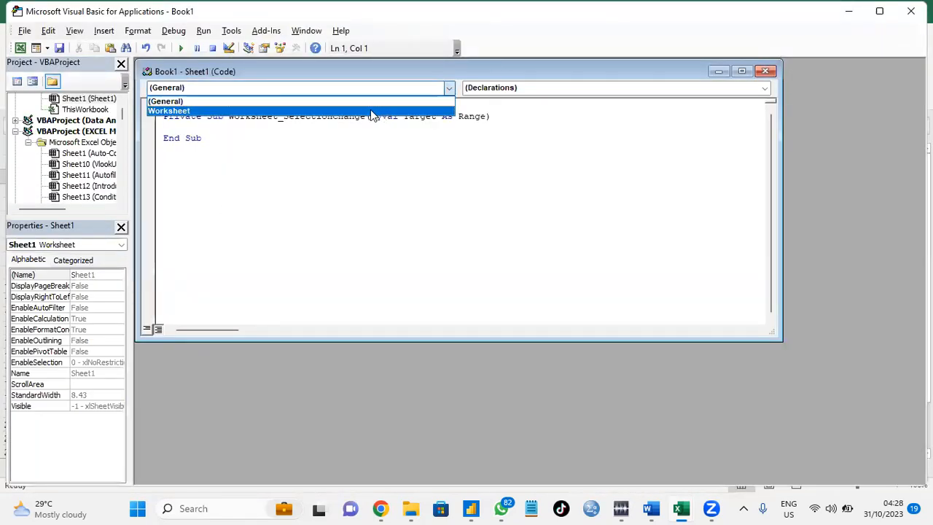
pyautogui.click(371, 110)
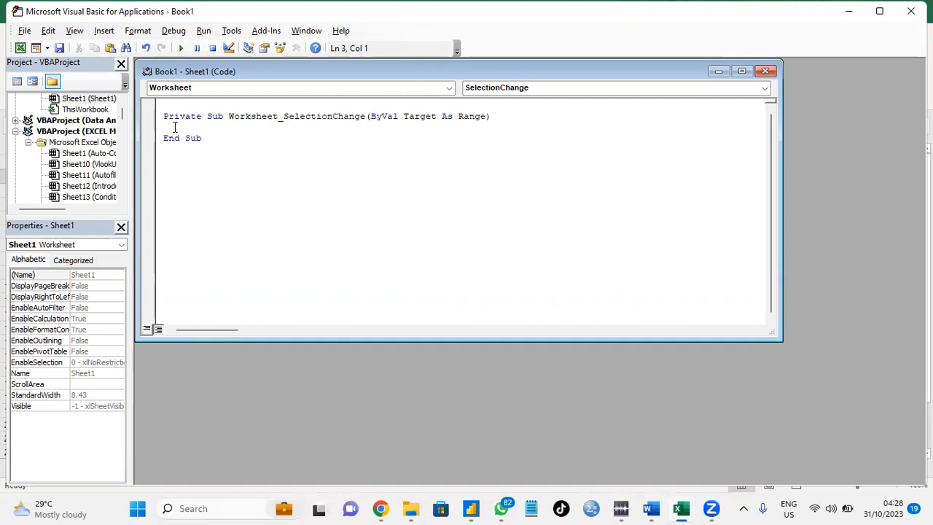
# Add the statement Cells.EntireColumn.AutoFit inside the SelectionChange procedure.
pyautogui.write('cells.')
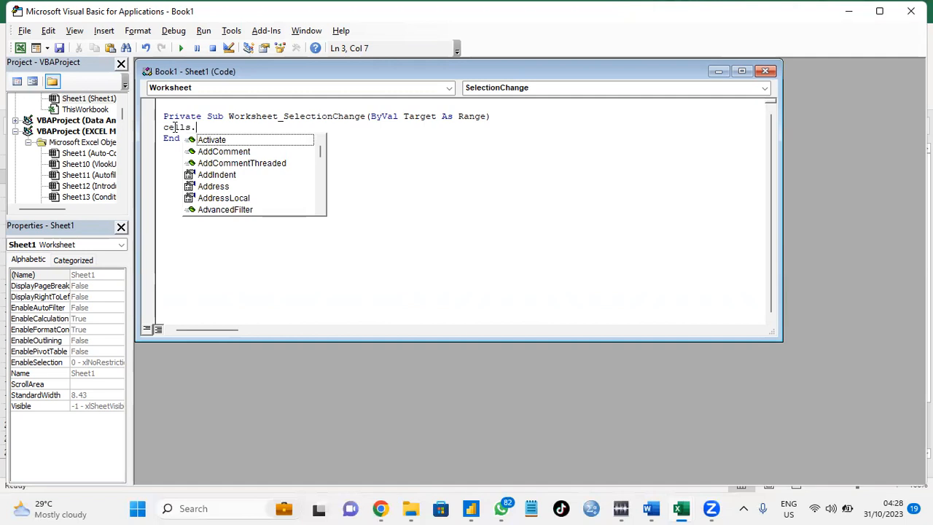
pyautogui.write('ent')
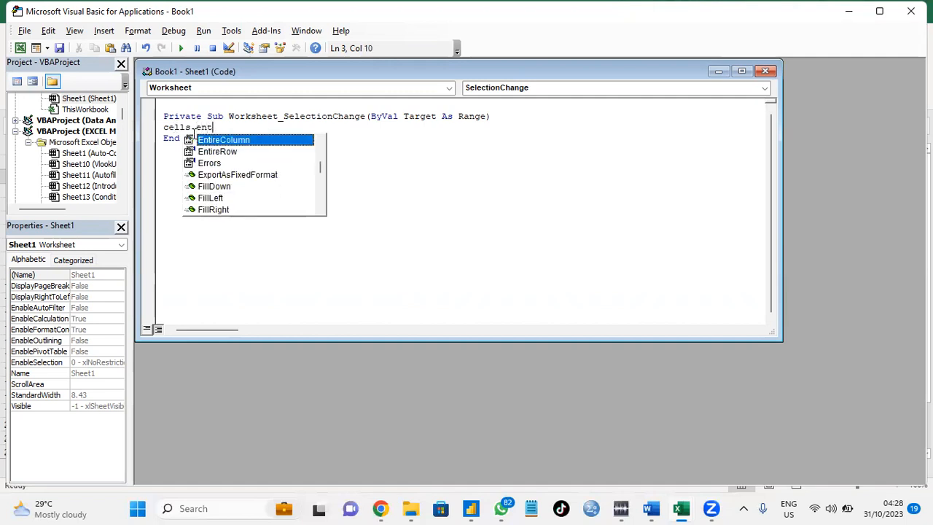
pyautogui.doubleClick(208, 141)
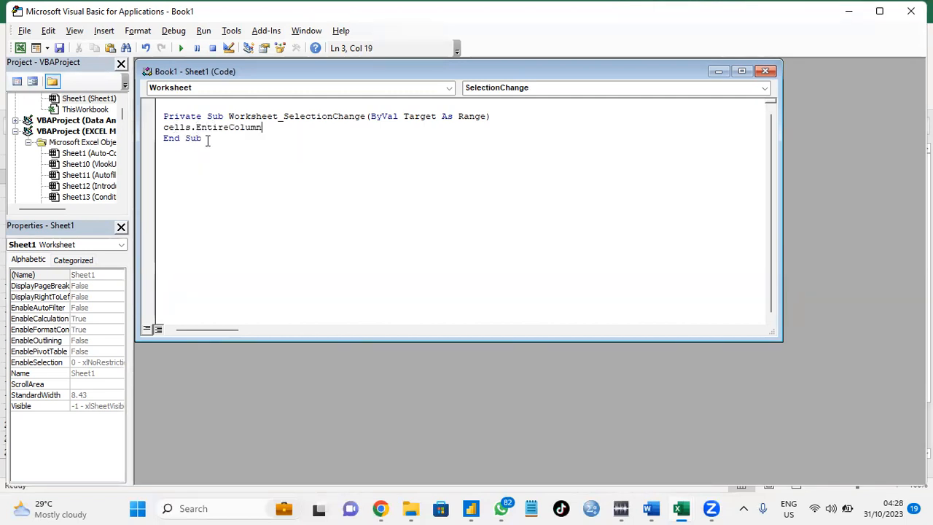
pyautogui.write(',')
pyautogui.press('BackSpace')
pyautogui.write('.')
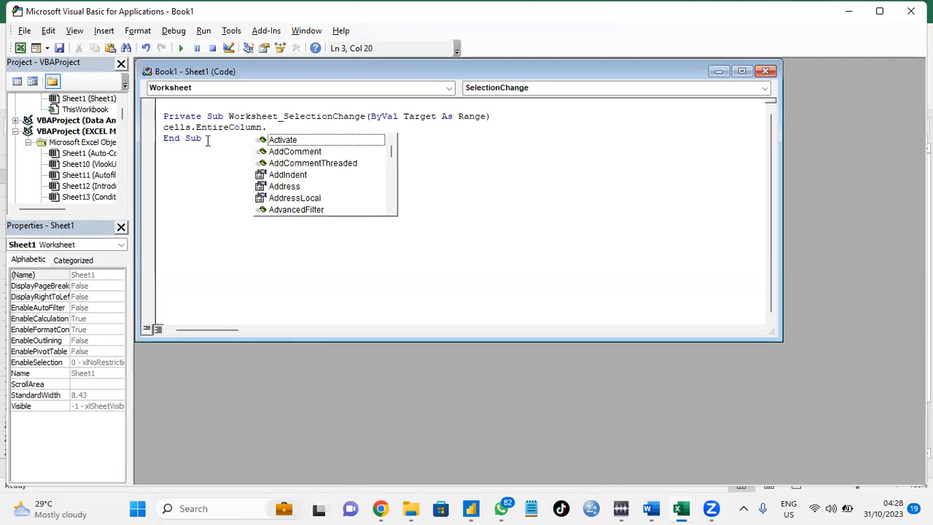
pyautogui.write('aut')
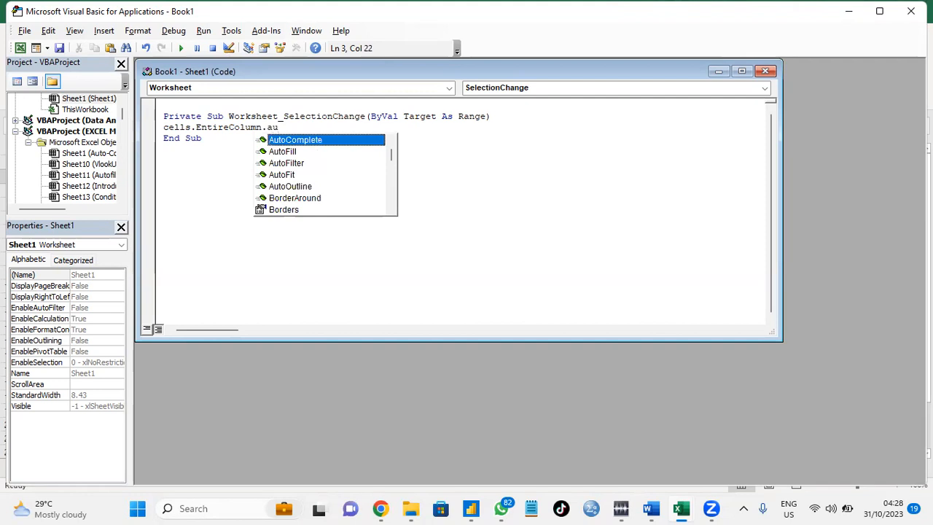
pyautogui.doubleClick(283, 174)
# Remove the blank line above the procedure, then close the code window and the VBA editor.
pyautogui.click(216, 106)
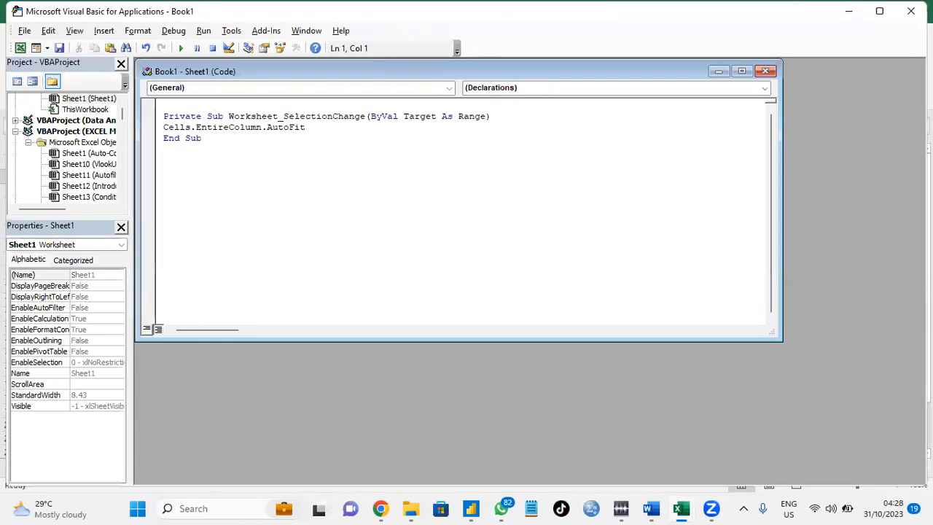
pyautogui.click(165, 115)
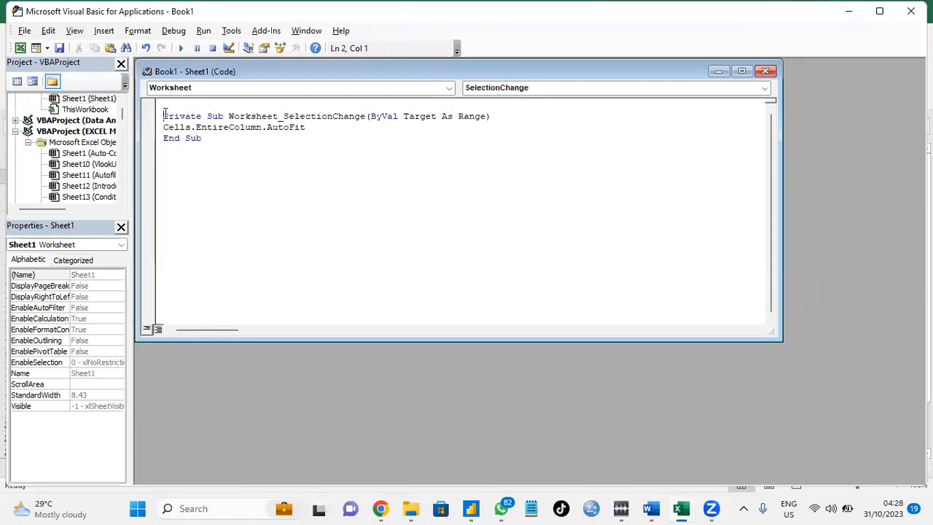
pyautogui.press('BackSpace')
pyautogui.click(249, 130)
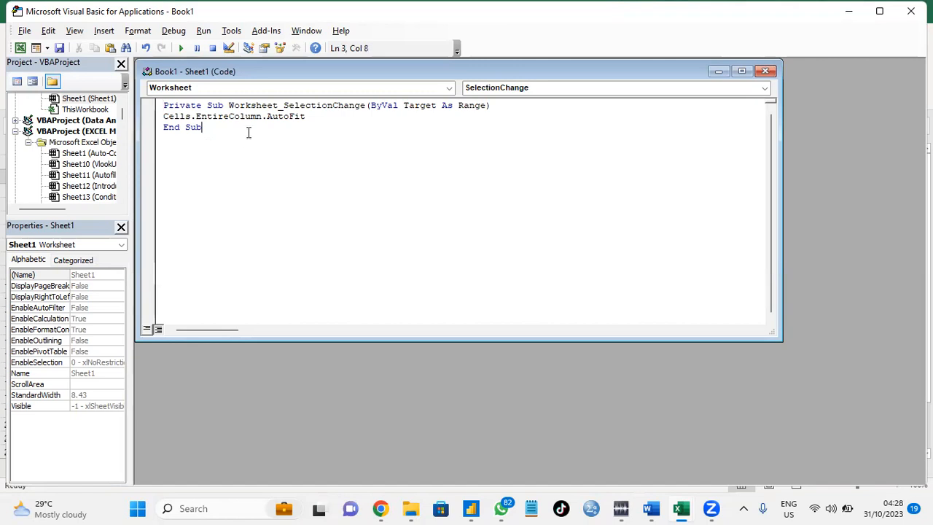
pyautogui.click(764, 72)
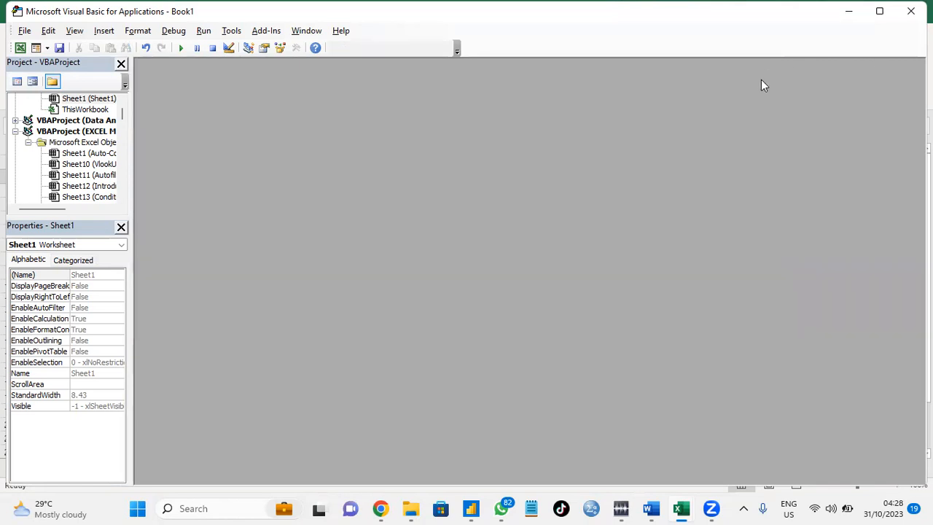
pyautogui.click(910, 13)
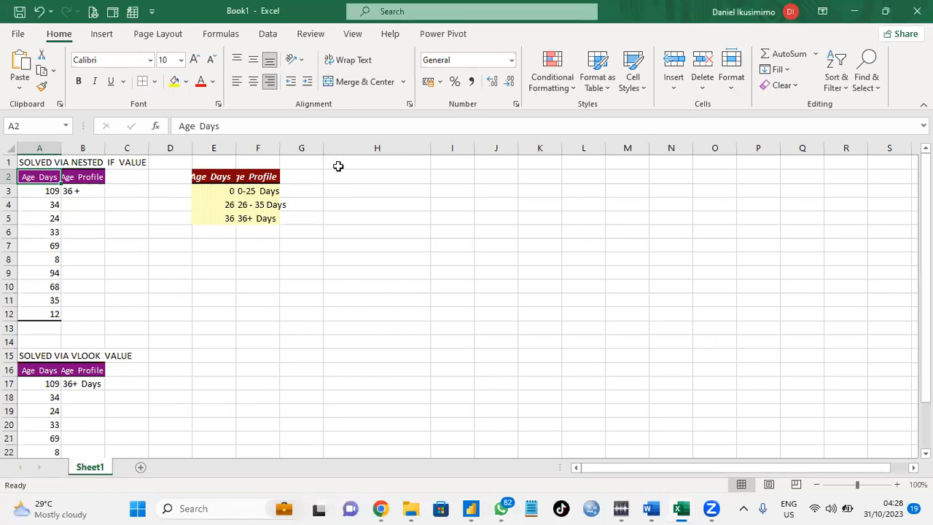
# Narrow column H's width to test the automatic column fitting.
pyautogui.click(446, 165)
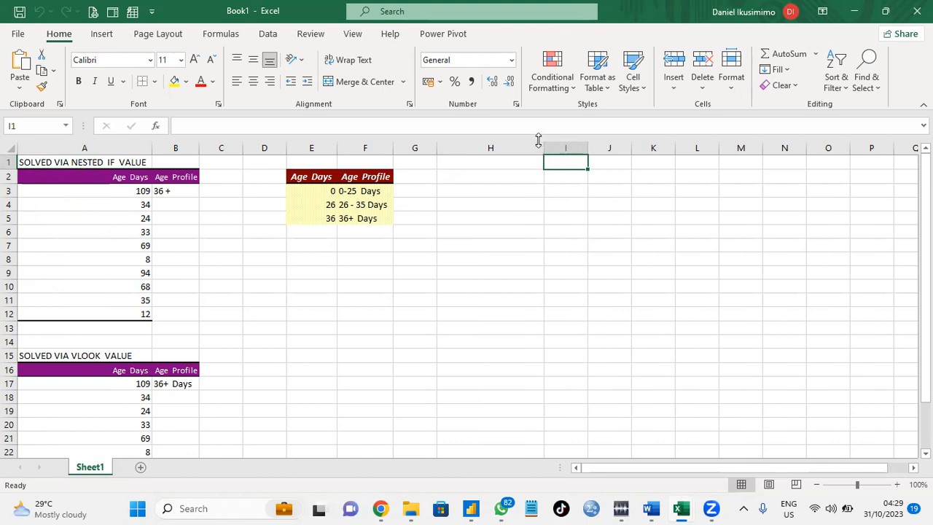
pyautogui.moveTo(544, 146); pyautogui.dragTo(499, 148)
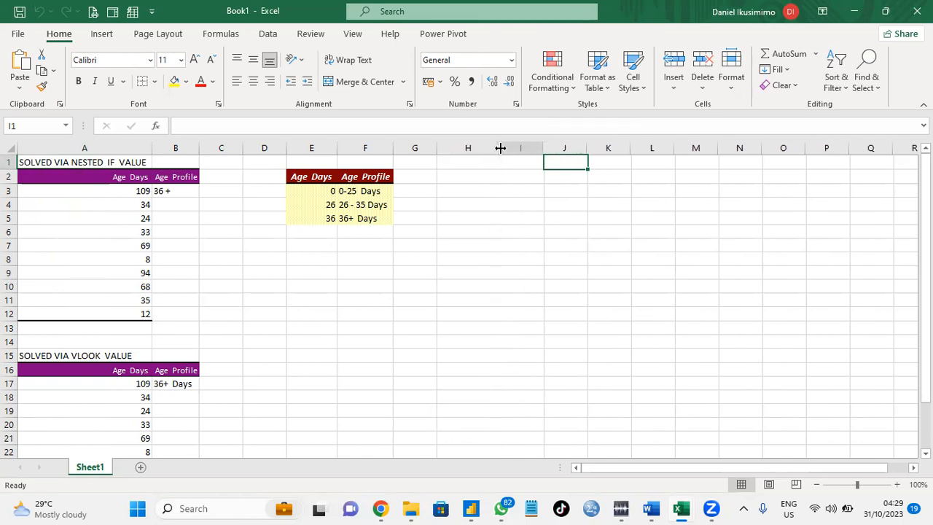
# Enter the sentence 'the name of my brother is' followed by a first name in cell H1.
pyautogui.click(460, 160)
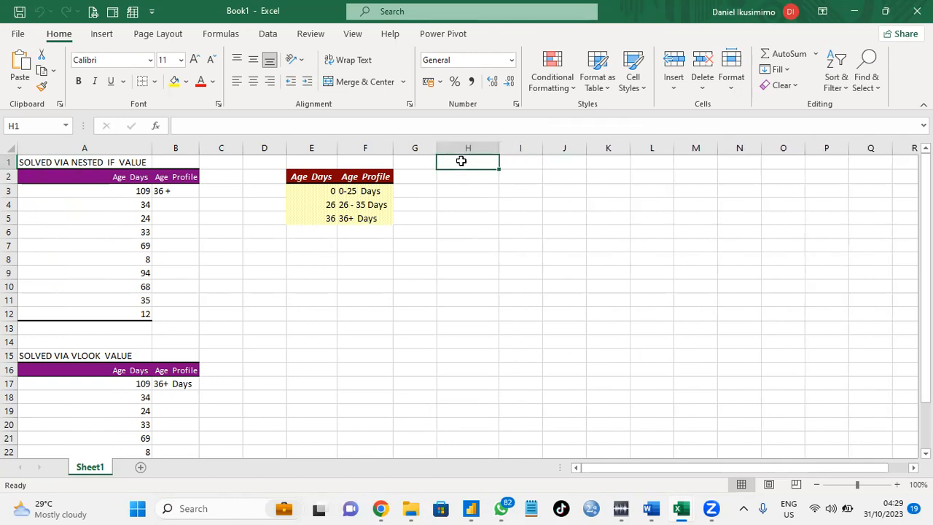
pyautogui.write('e')
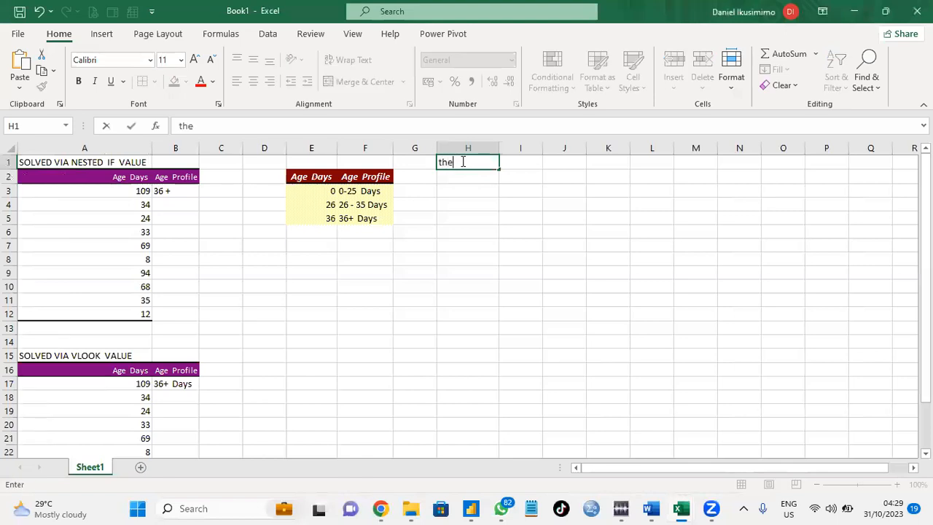
pyautogui.press('BackSpace')
pyautogui.press('BackSpace')
pyautogui.press('BackSpace')
pyautogui.write('the name of my brother b')
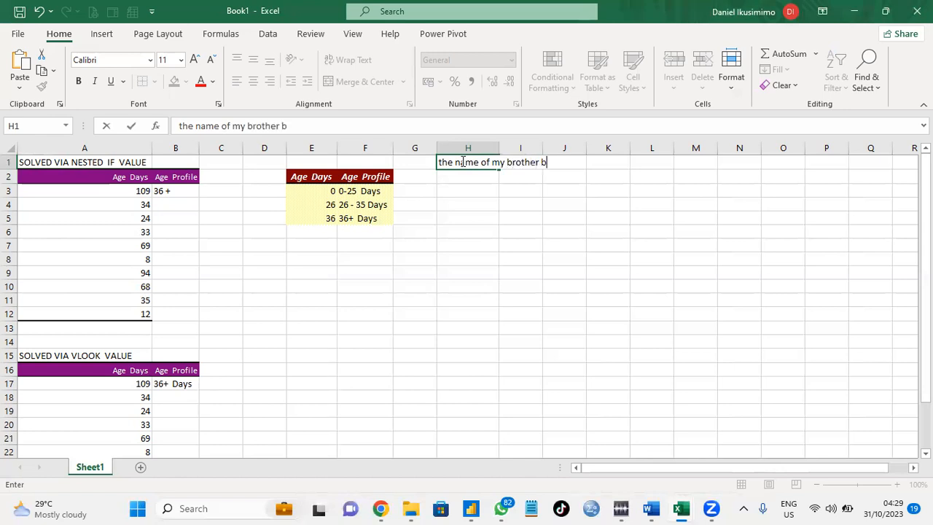
pyautogui.press('BackSpace')
pyautogui.write('is Daniel')
pyautogui.press('Return')
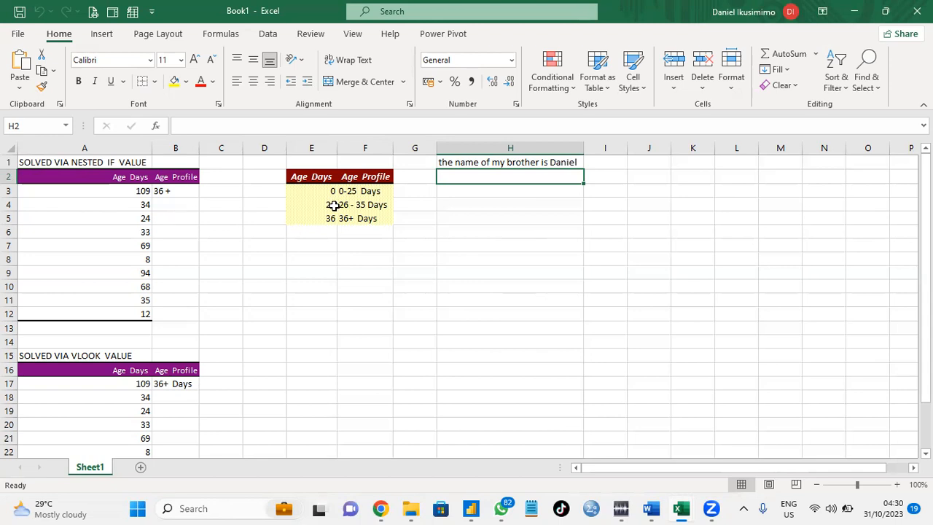
# In B4, start an IF formula testing whether A4 is less than or equal to 25.
pyautogui.click(172, 209)
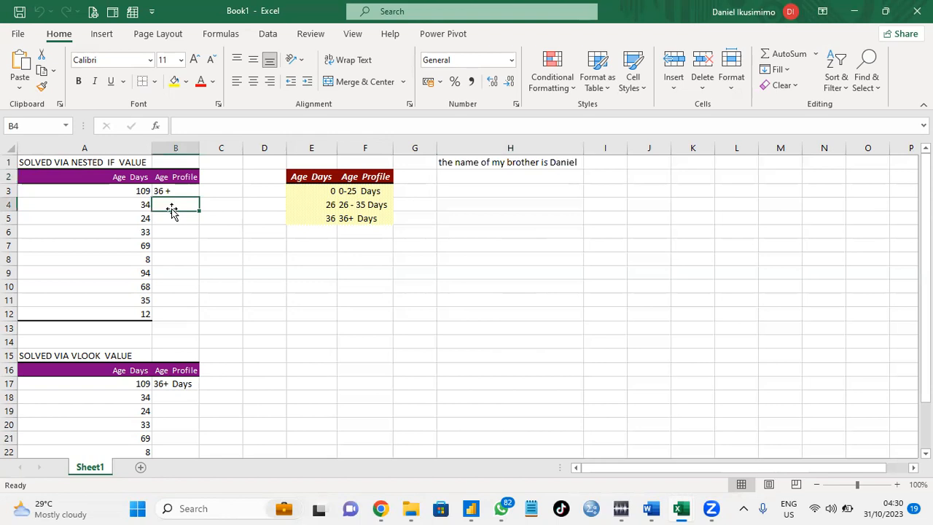
pyautogui.write('=if')
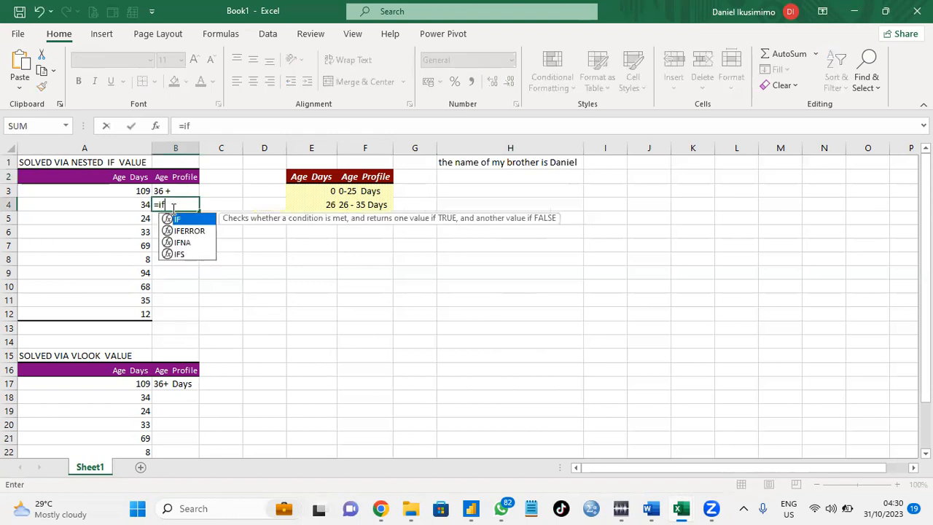
pyautogui.doubleClick(191, 220)
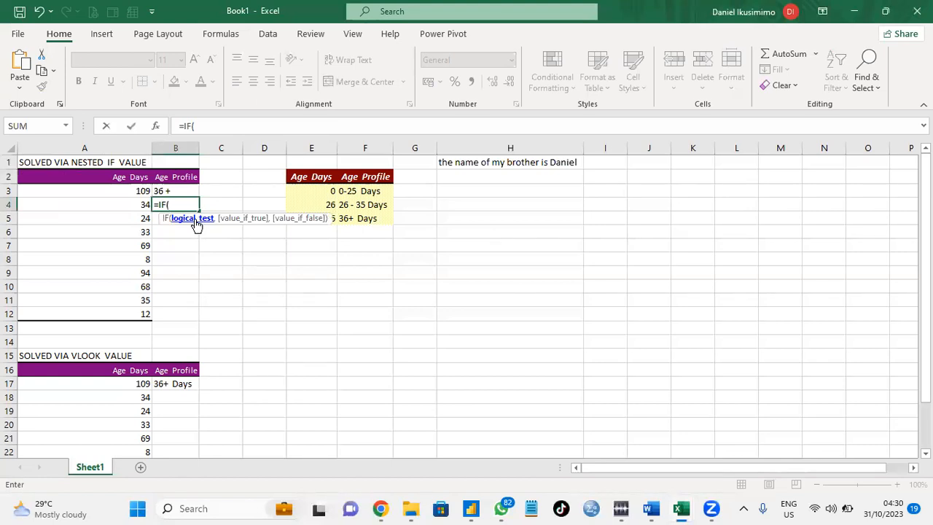
pyautogui.click(141, 207)
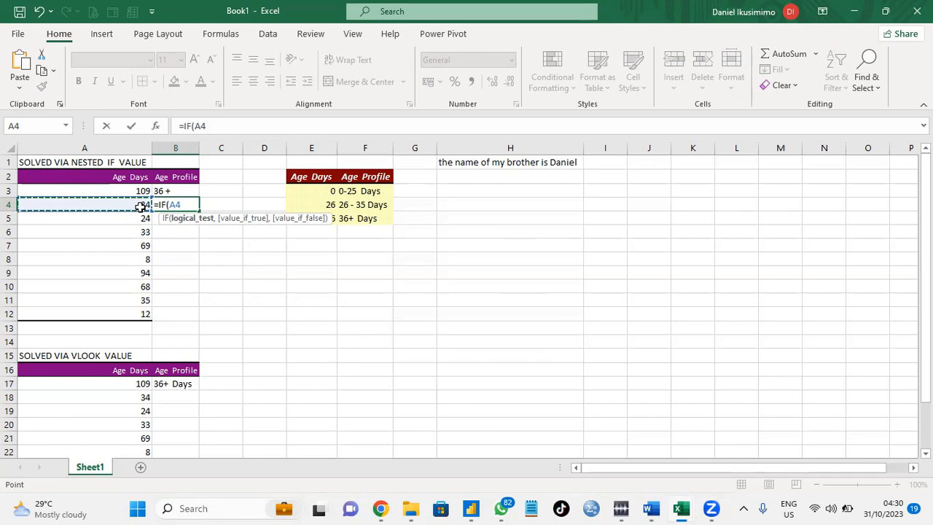
pyautogui.write('<+')
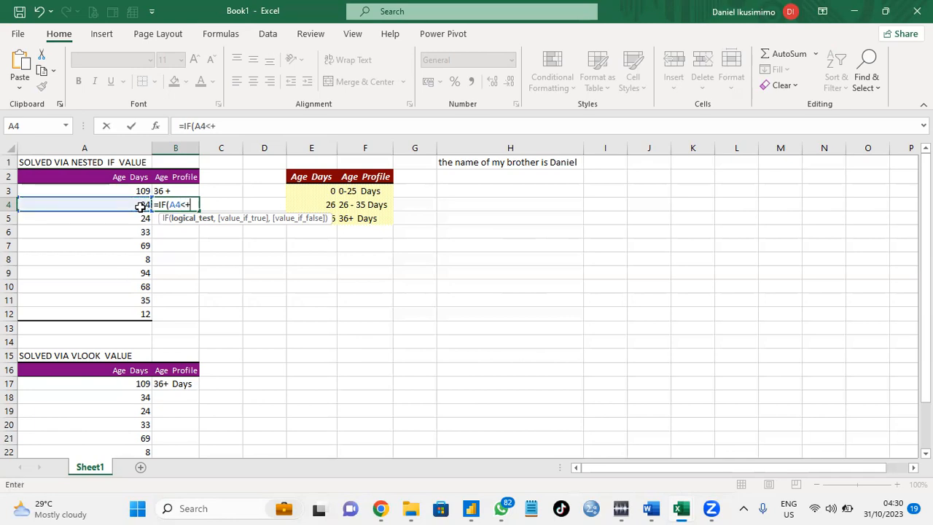
pyautogui.press('BackSpace')
pyautogui.write('=25')
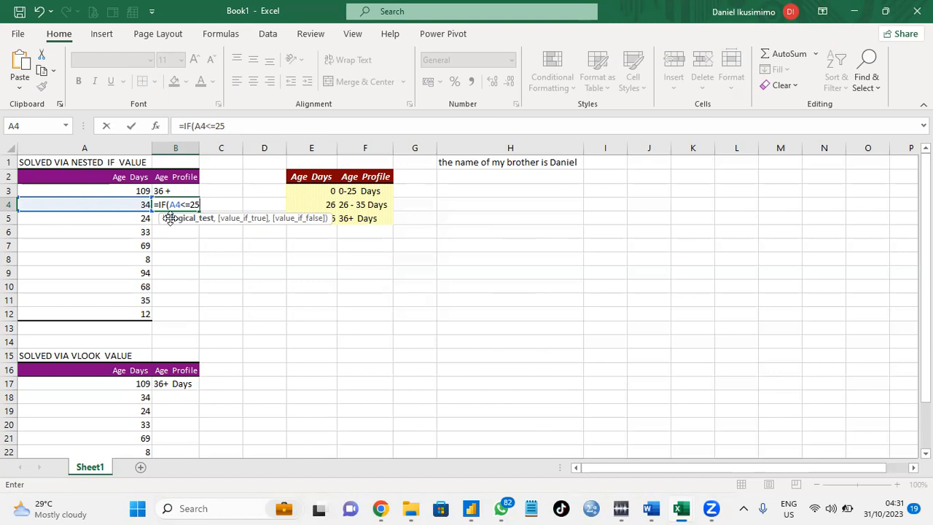
pyautogui.write(',')
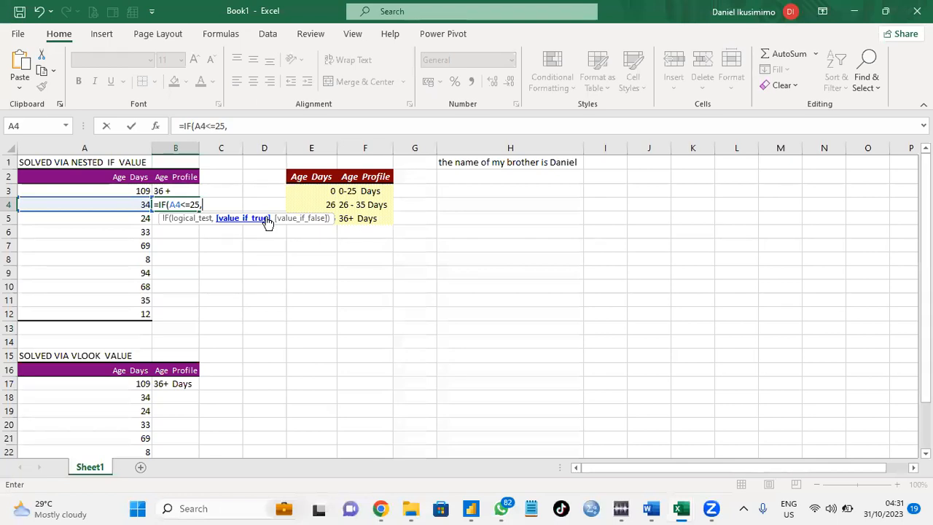
# Make the first IF return "0-25 Days" when true, and move on to the false argument.
pyautogui.write('"0-25')
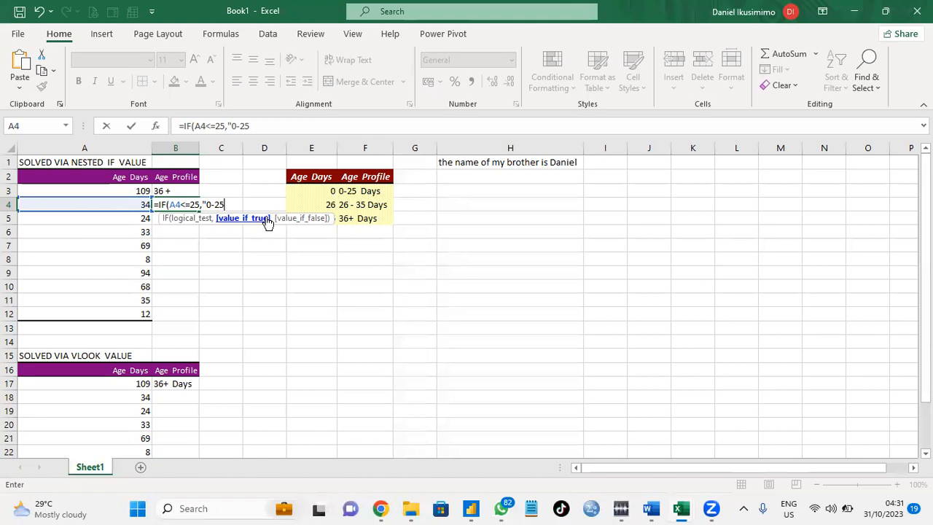
pyautogui.write(' Day ')
pyautogui.write('",')
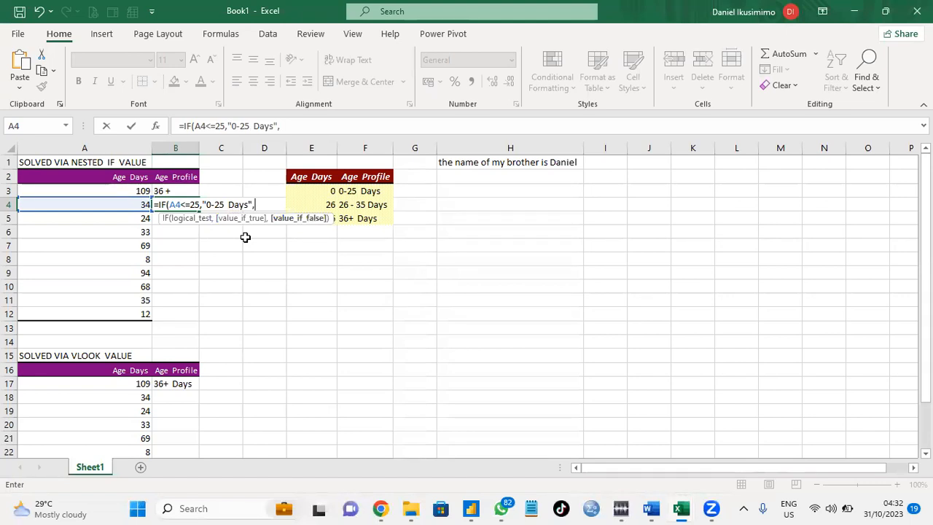
# Nest a second IF testing A4<=35 that returns "26-35" when true.
pyautogui.write('if')
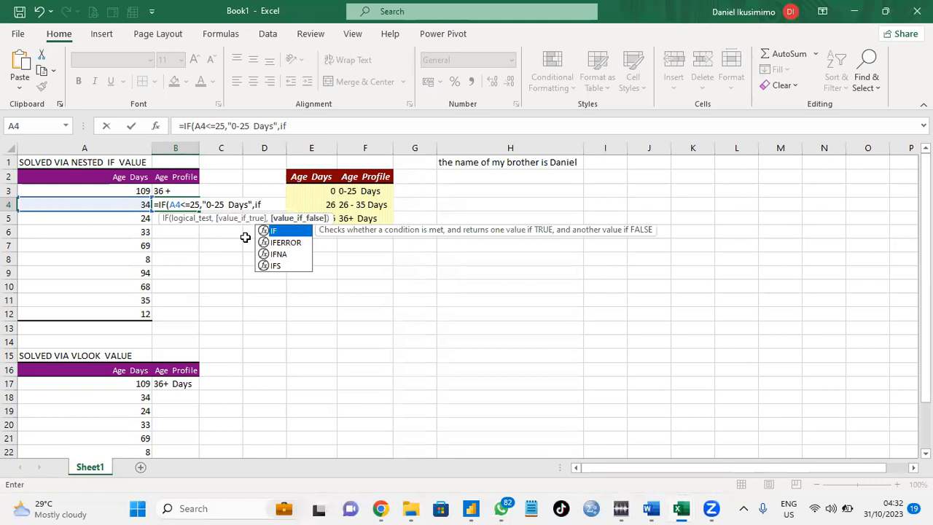
pyautogui.doubleClick(283, 232)
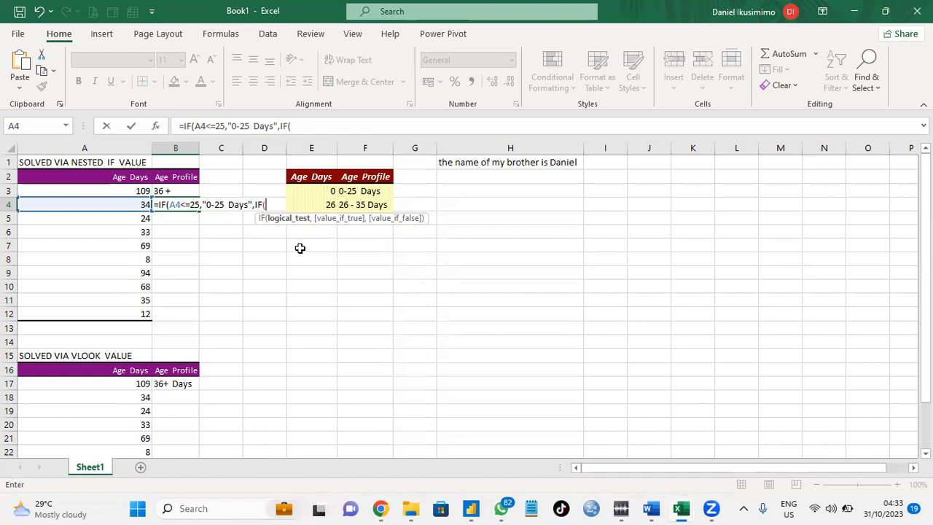
pyautogui.click(121, 204)
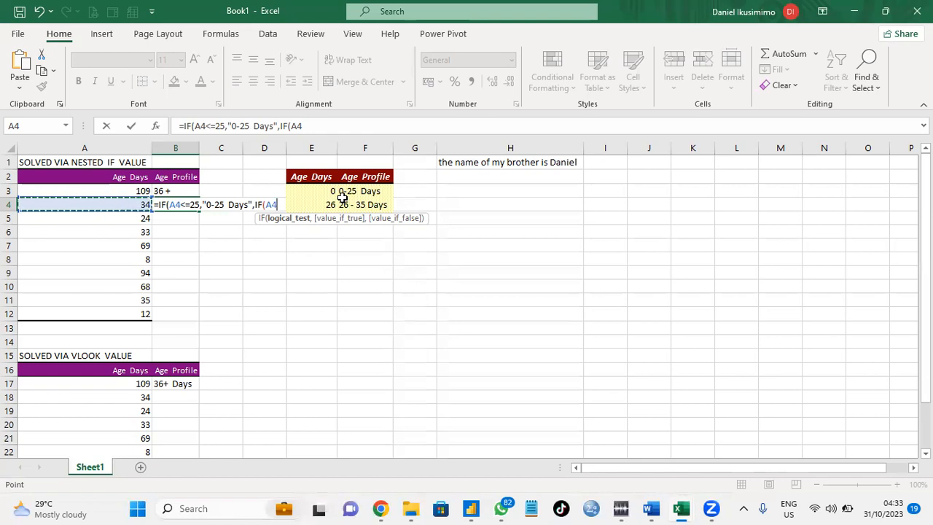
pyautogui.write('<=')
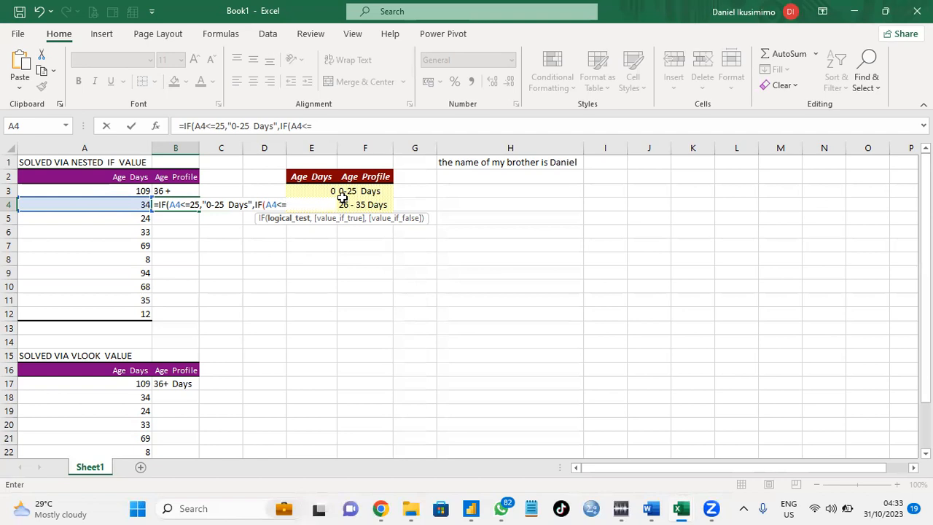
pyautogui.write('35,')
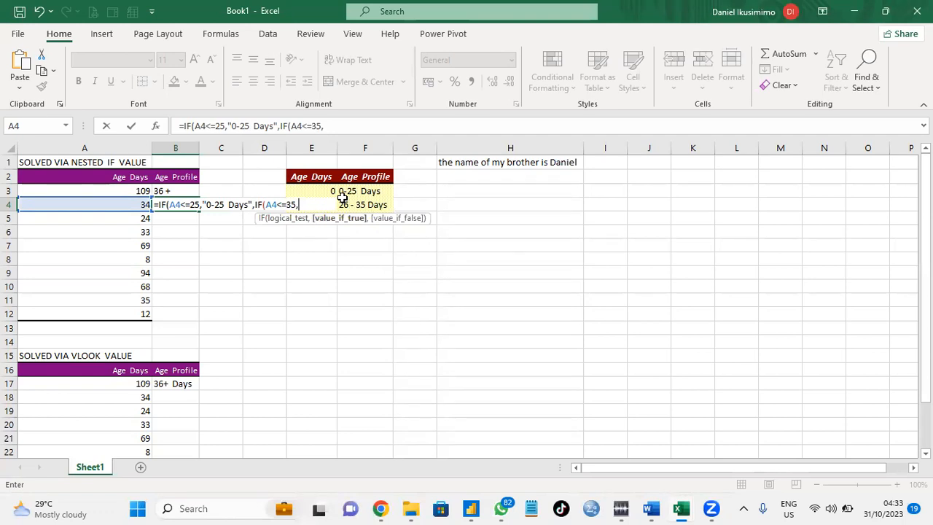
pyautogui.write(' 26')
pyautogui.write('-')
pyautogui.write('35')
pyautogui.write('"26-35')
pyautogui.write(',')
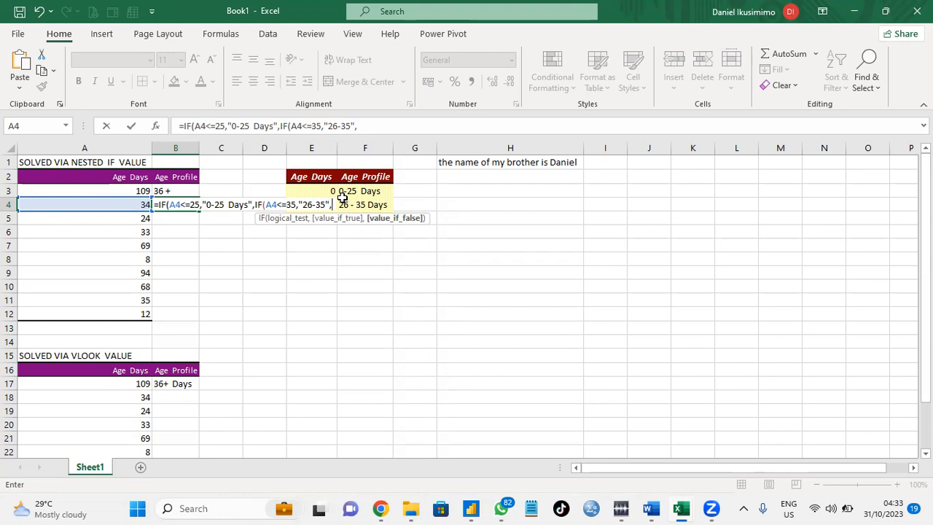
pyautogui.write('if')
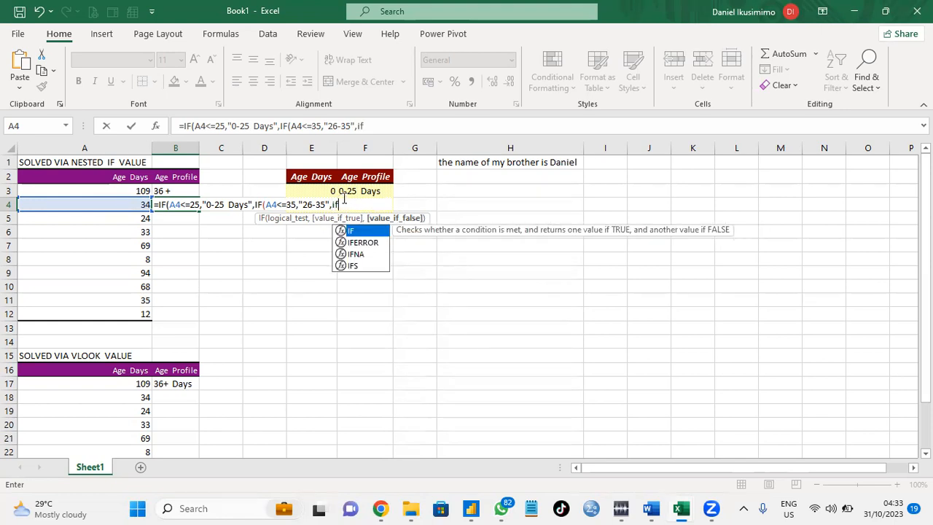
# Nest a third IF testing A4>36 that returns "36+", close all parentheses and enter the formula.
pyautogui.doubleClick(358, 232)
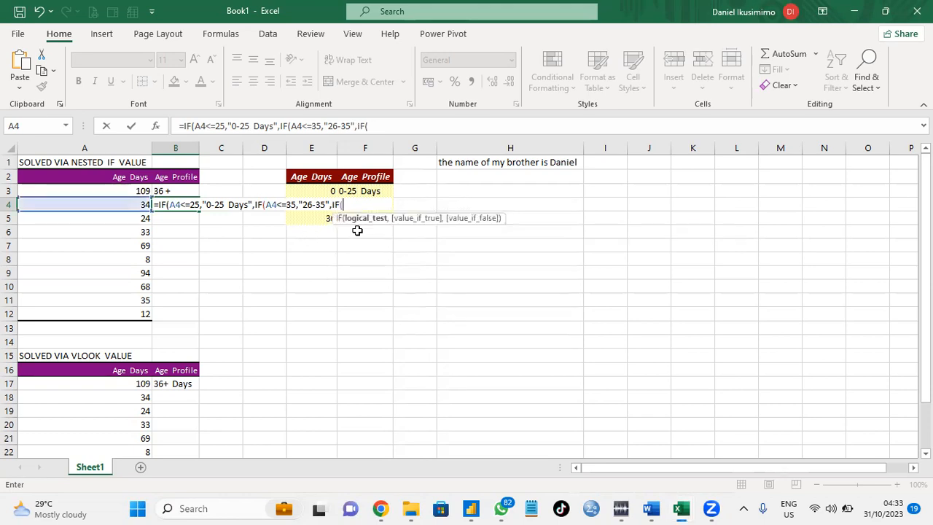
pyautogui.click(131, 202)
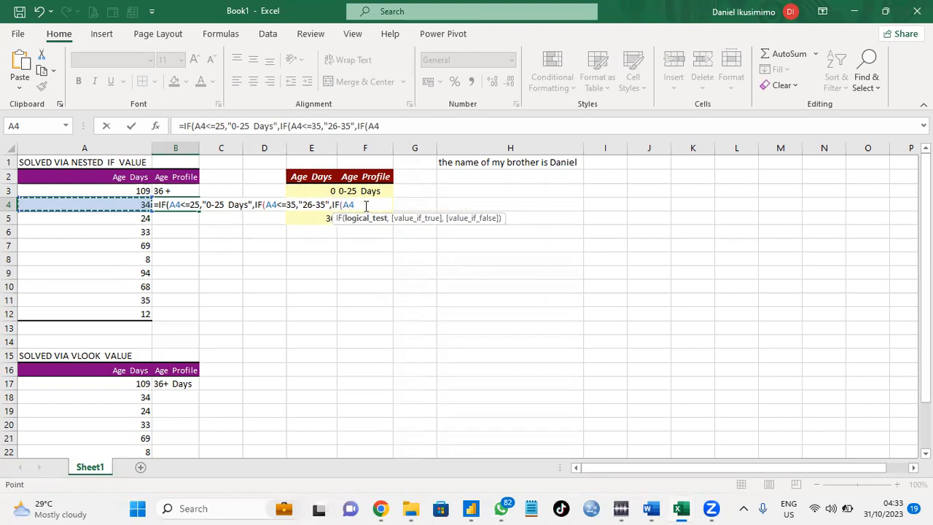
pyautogui.write('>')
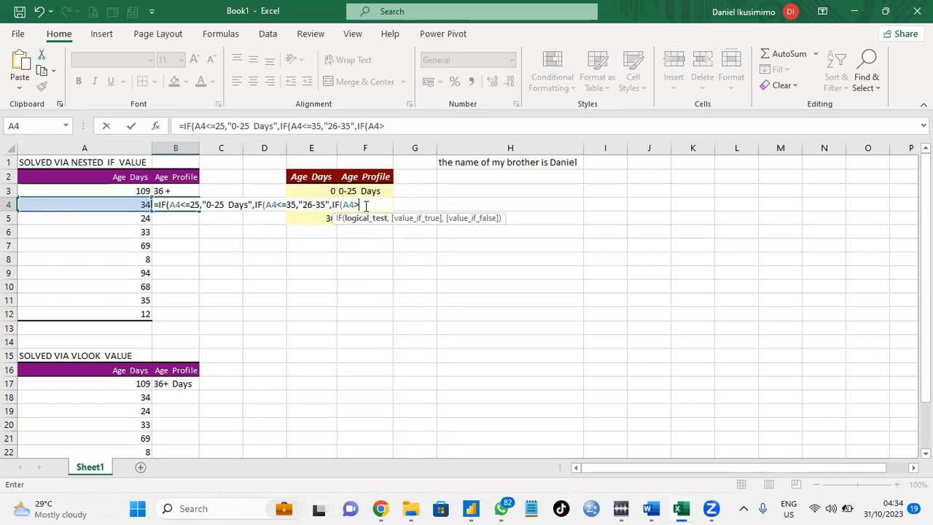
pyautogui.write('36,')
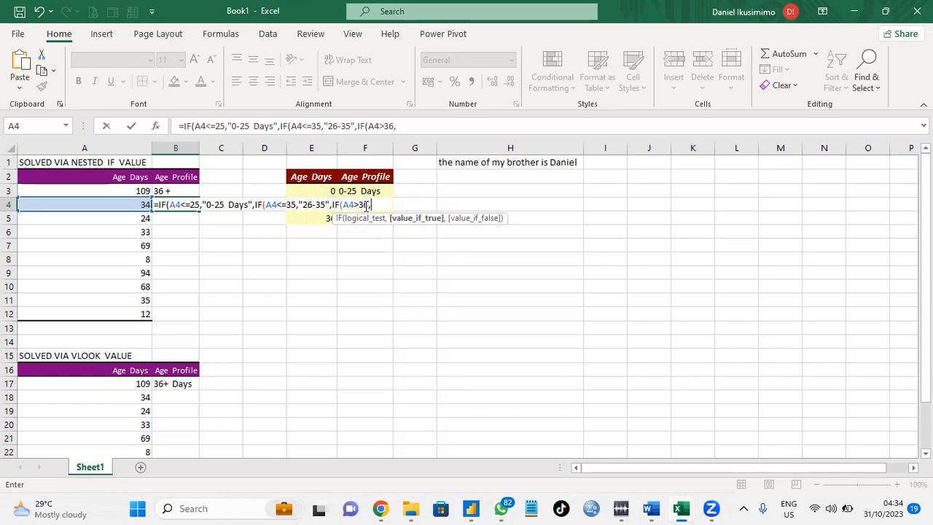
pyautogui.write('"36=')
pyautogui.press('BackSpace')
pyautogui.write('+")')
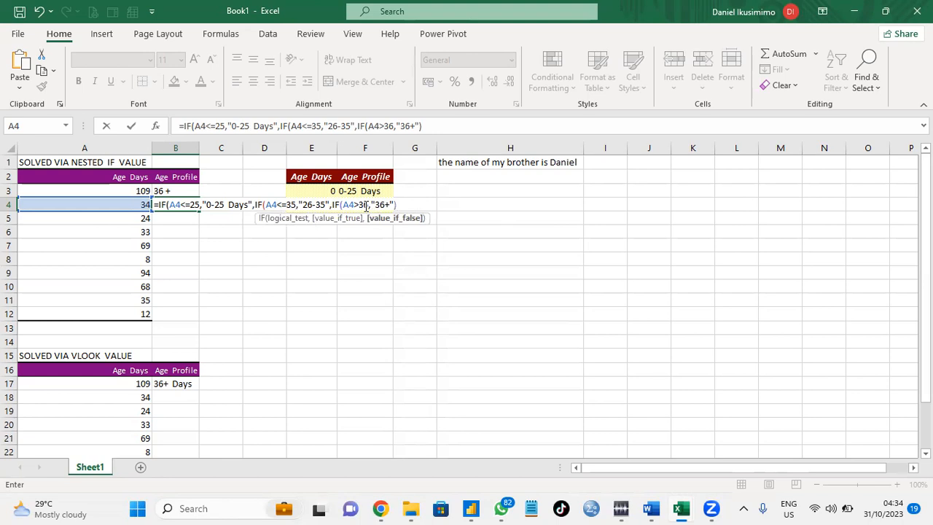
pyautogui.write(')')
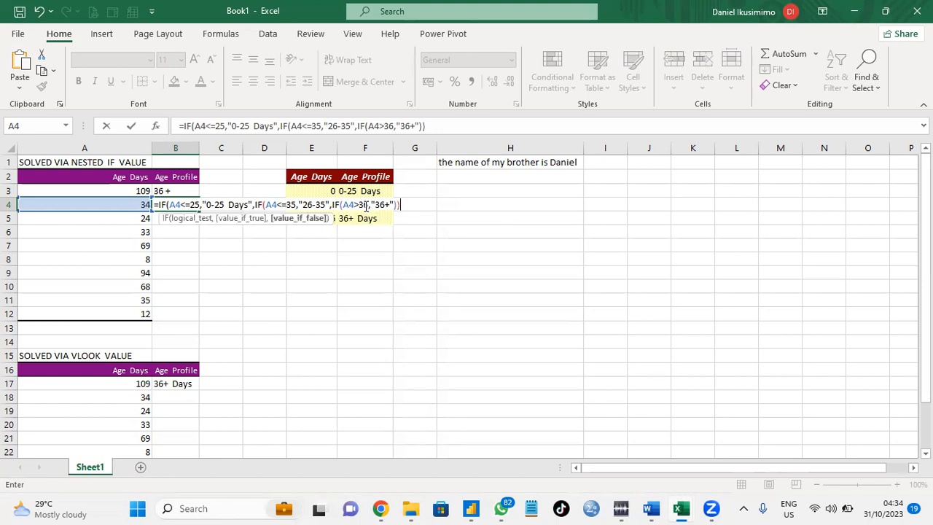
pyautogui.write(')')
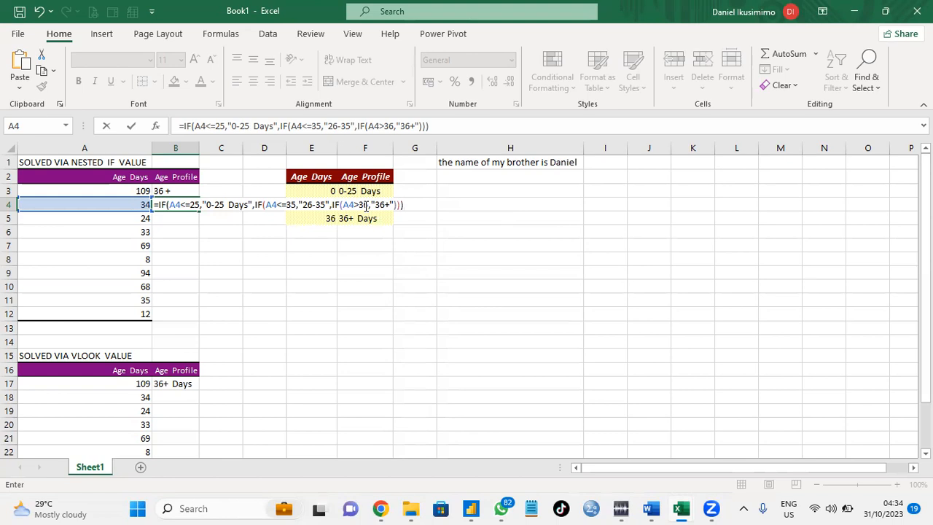
pyautogui.press('Return')
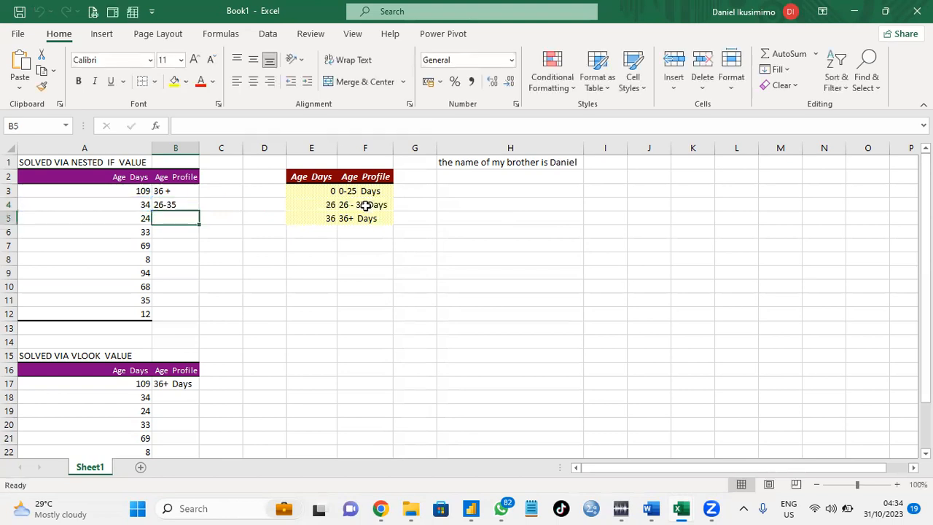
# Fill the B4 formula down through B12.
pyautogui.click(169, 205)
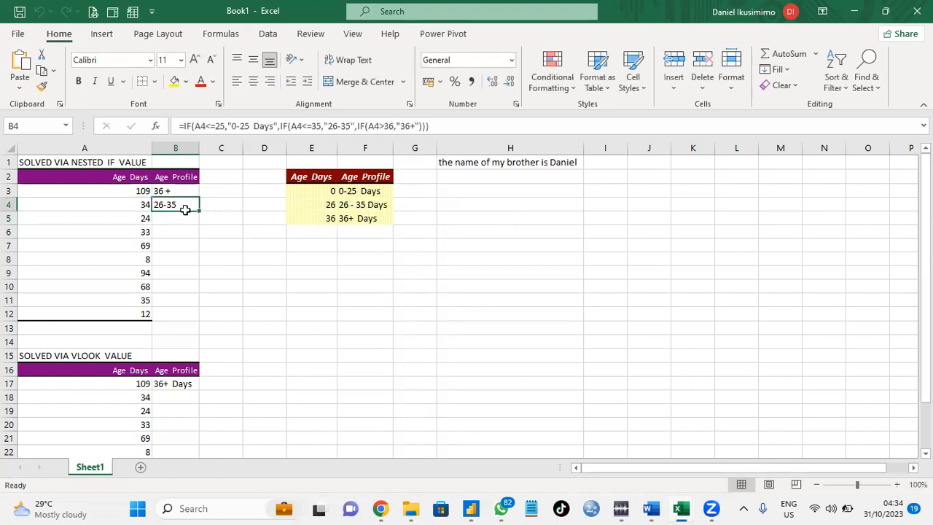
pyautogui.doubleClick(199, 210)
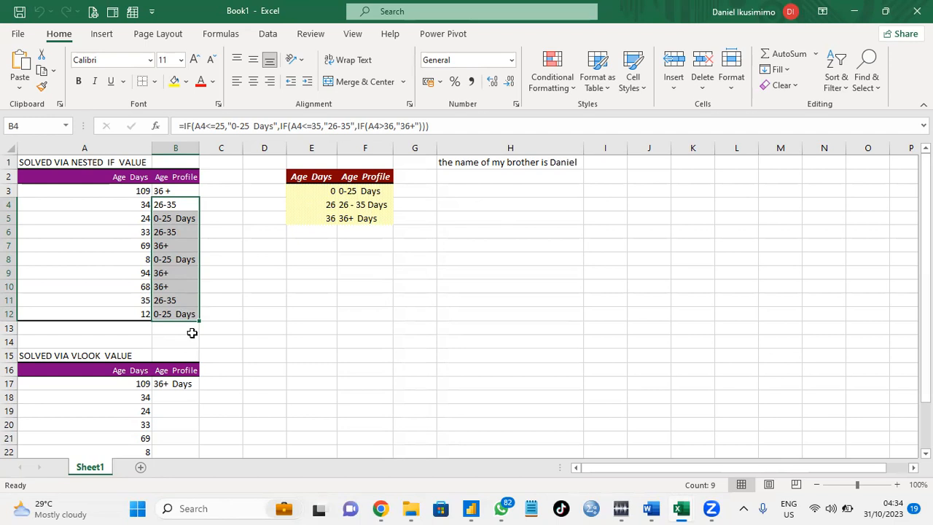
# Edit B4's formula so the 26-35 result reads "26-35 Days".
pyautogui.click(182, 205)
pyautogui.doubleClick(182, 205)
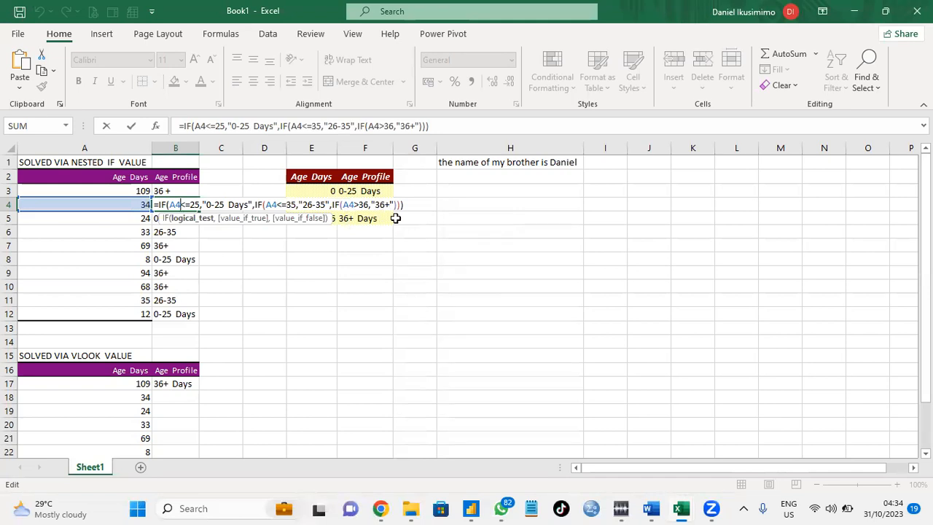
pyautogui.click(325, 205)
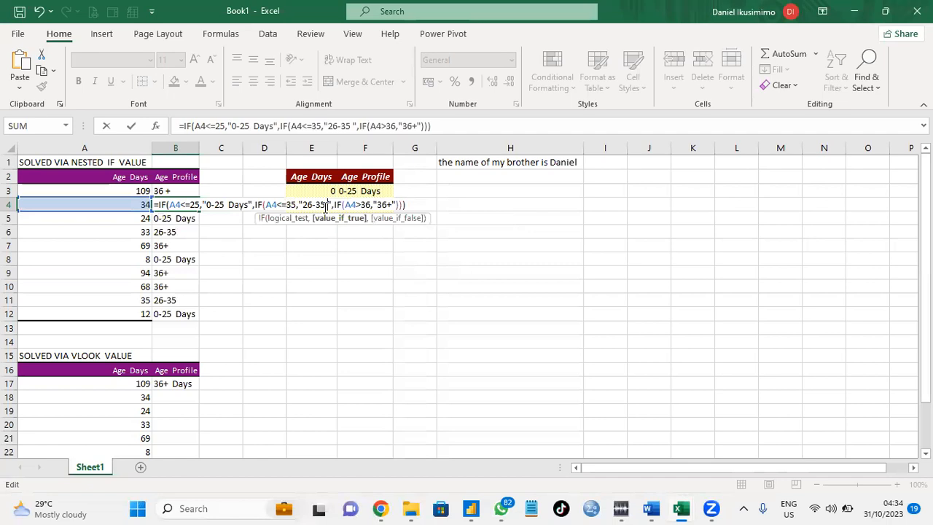
pyautogui.write('Days')
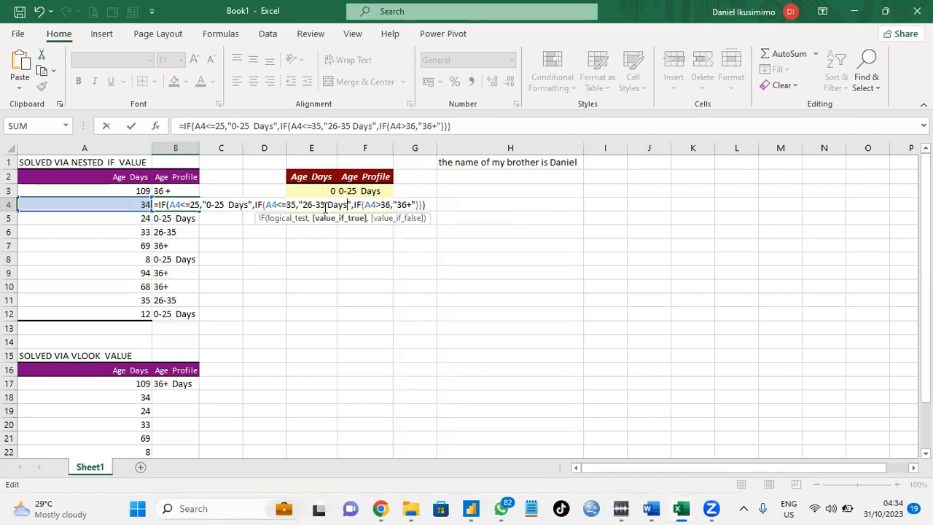
pyautogui.press('Return')
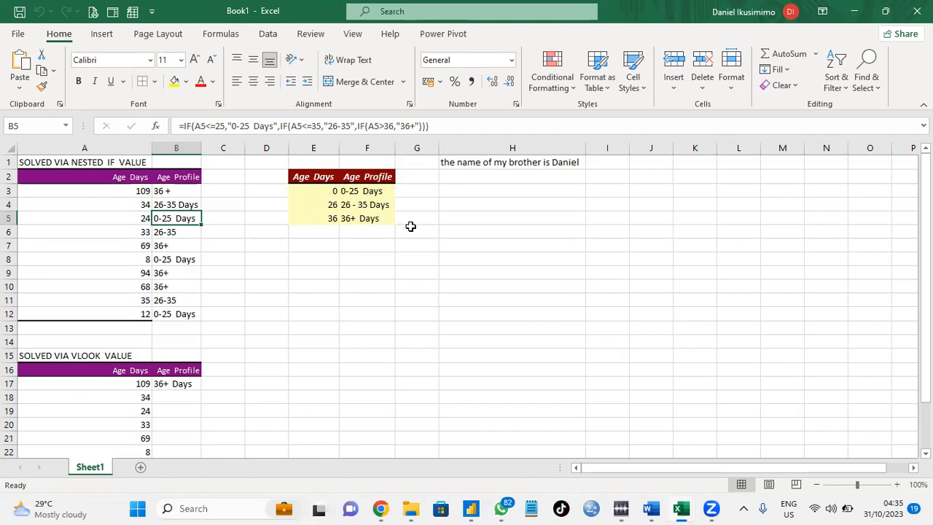
# Edit B5's formula so the 36+ result reads "36+ Days".
pyautogui.doubleClick(189, 218)
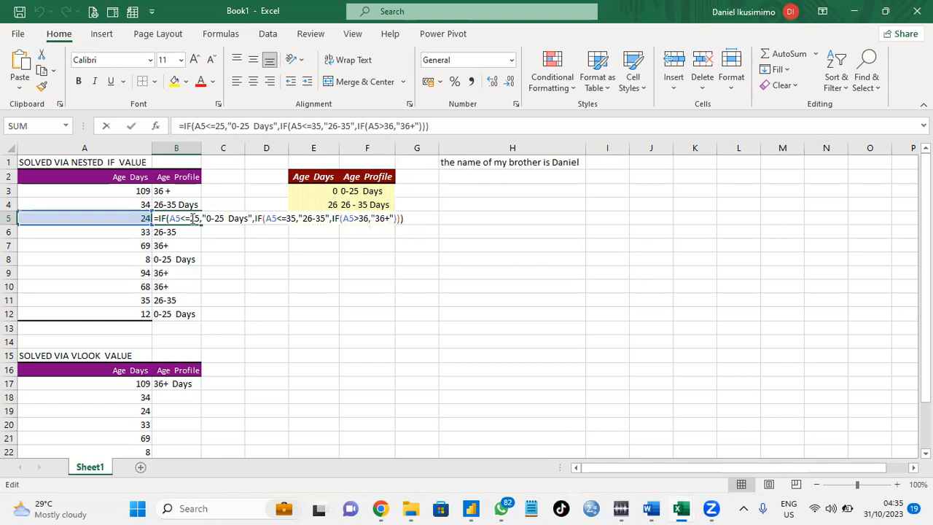
pyautogui.click(390, 218)
pyautogui.write('Days')
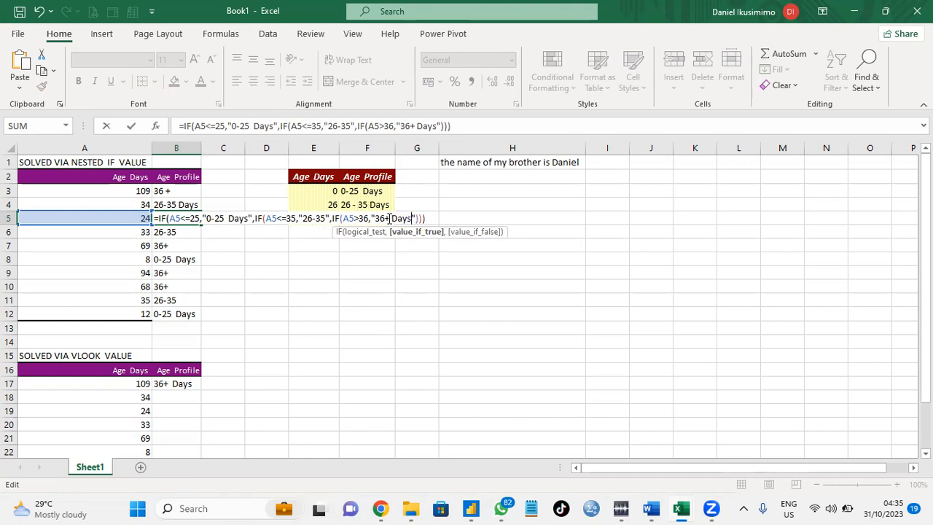
pyautogui.press('Return')
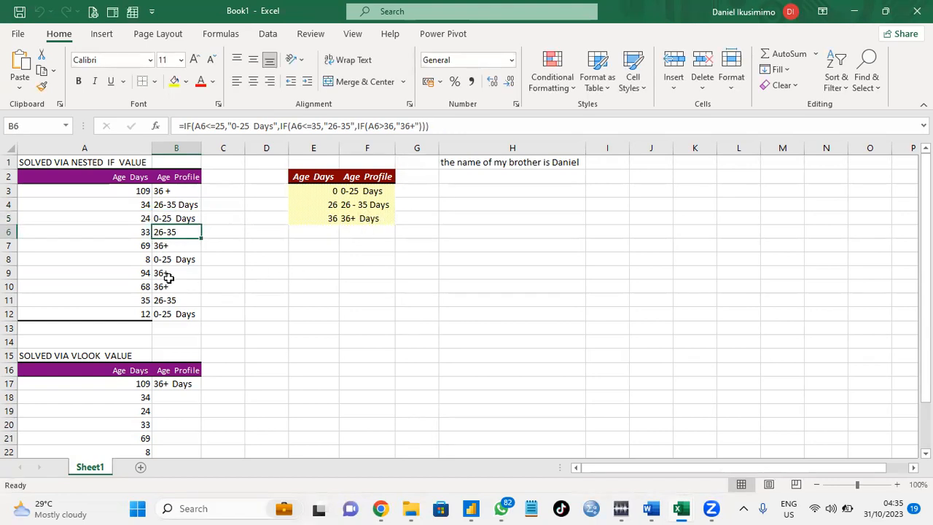
# Fill the updated B4 formula down through B12.
pyautogui.click(178, 207)
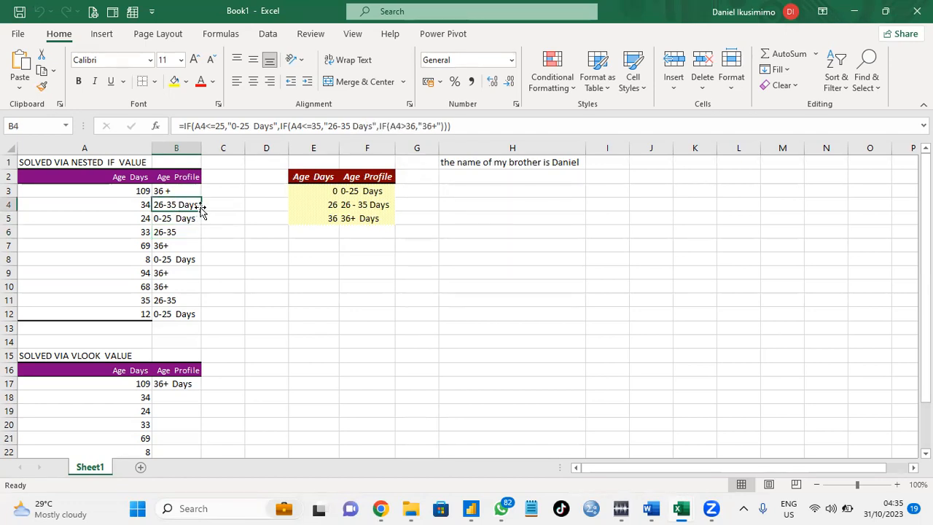
pyautogui.doubleClick(201, 211)
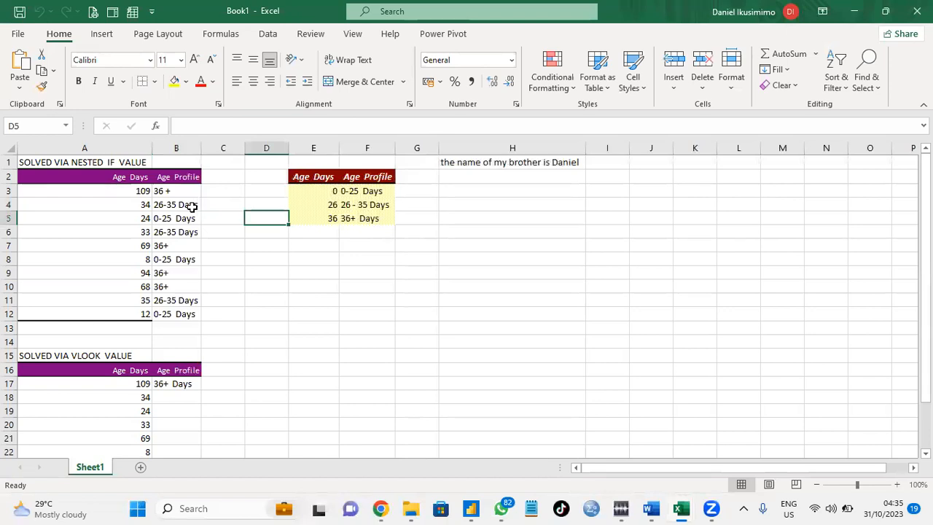
# Edit B4's formula so the 36+ result reads "36+ Days".
pyautogui.click(199, 207)
pyautogui.doubleClick(200, 208)
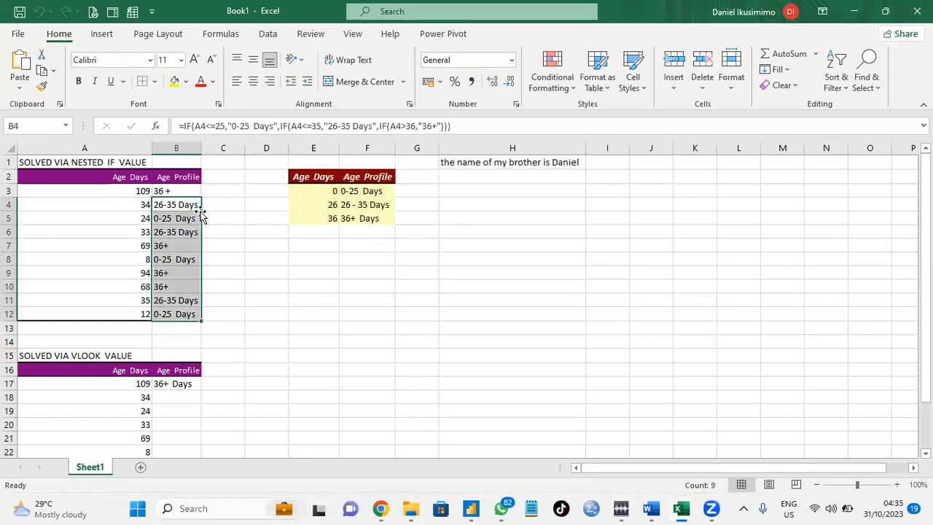
pyautogui.click(164, 205)
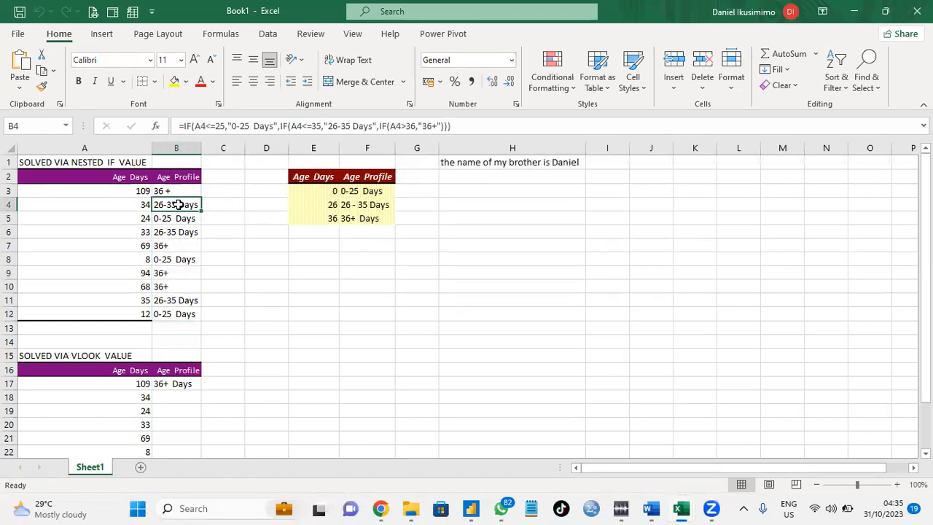
pyautogui.doubleClick(180, 205)
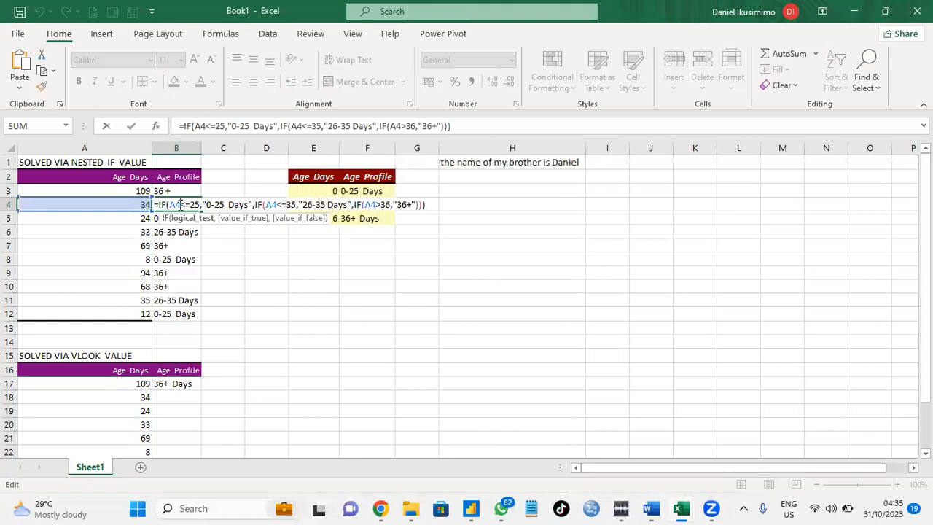
pyautogui.click(412, 204)
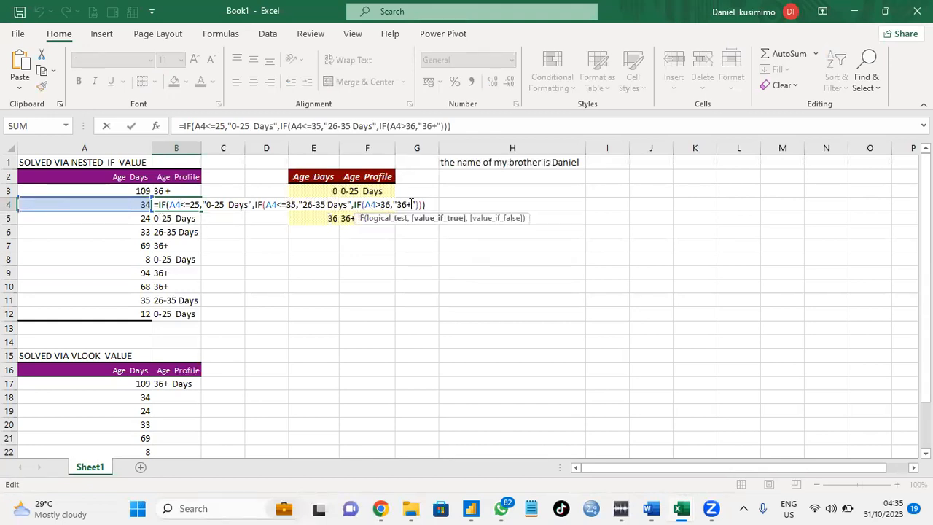
pyautogui.write('Day')
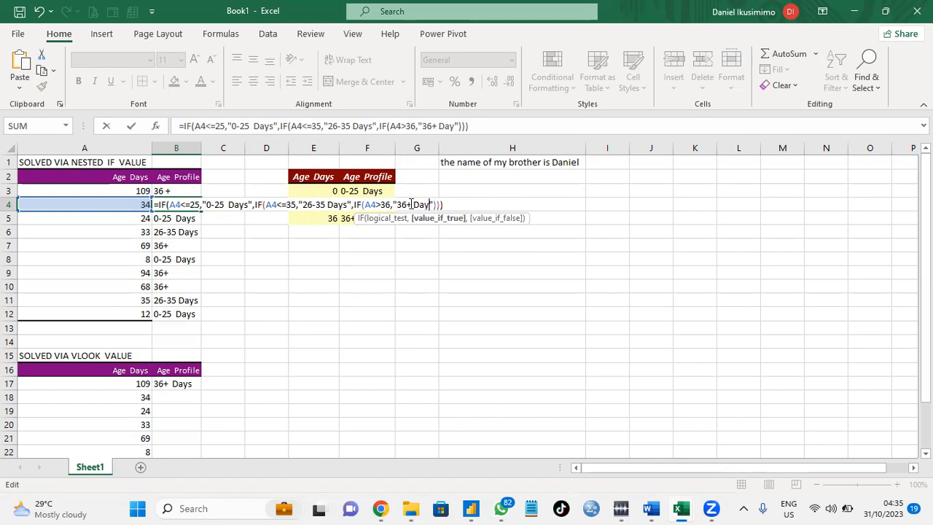
pyautogui.write('s')
pyautogui.press('Return')
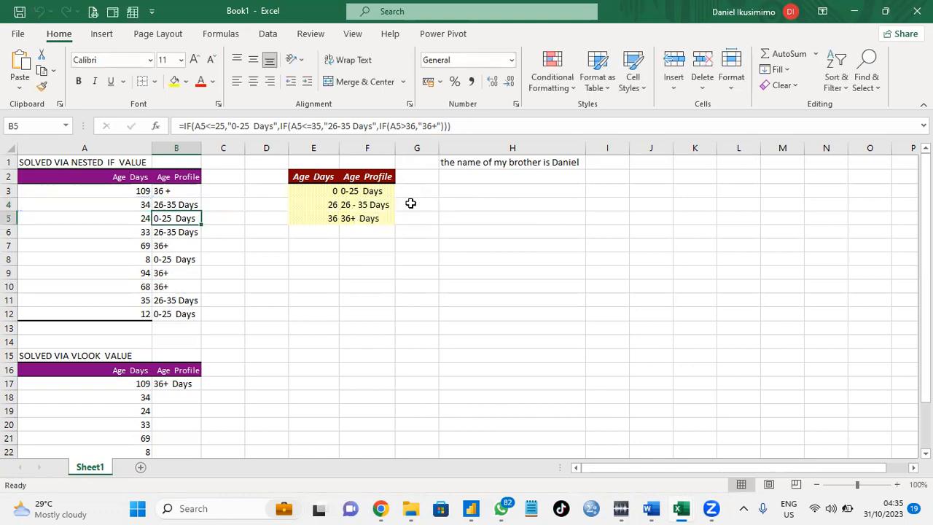
# Fill B4's revised formula down through B12.
pyautogui.click(191, 205)
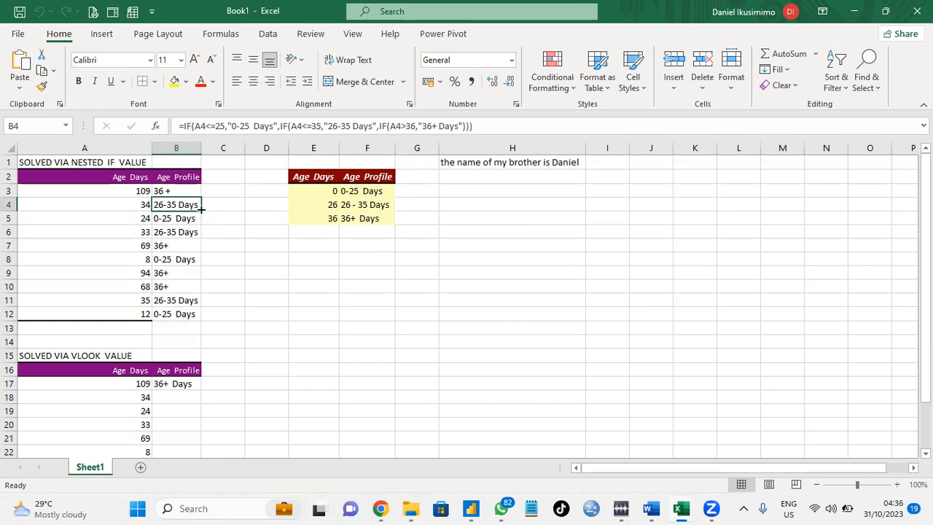
pyautogui.doubleClick(201, 210)
pyautogui.click(176, 245)
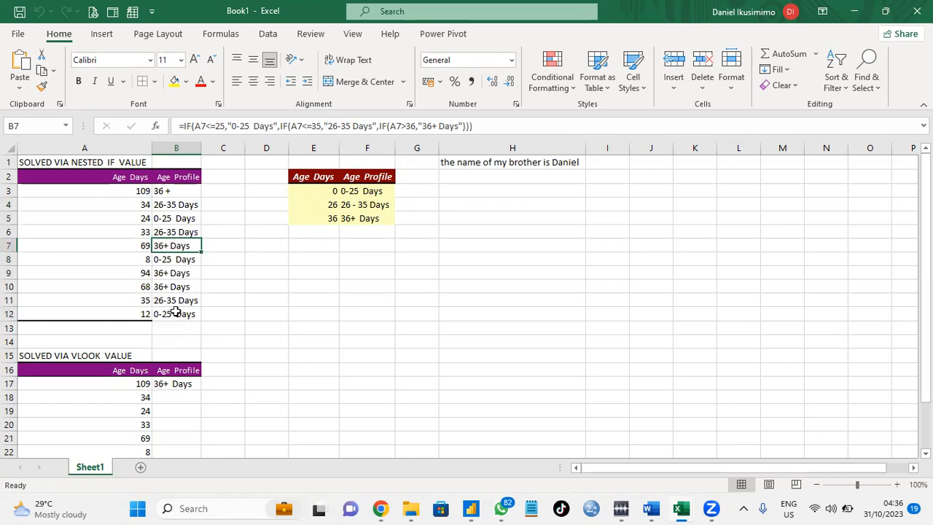
# In B18, enter =VLOOKUP(A18,$E$3:$F$5,2,TRUE) to look up the age profile with approximate match.
pyautogui.click(178, 398)
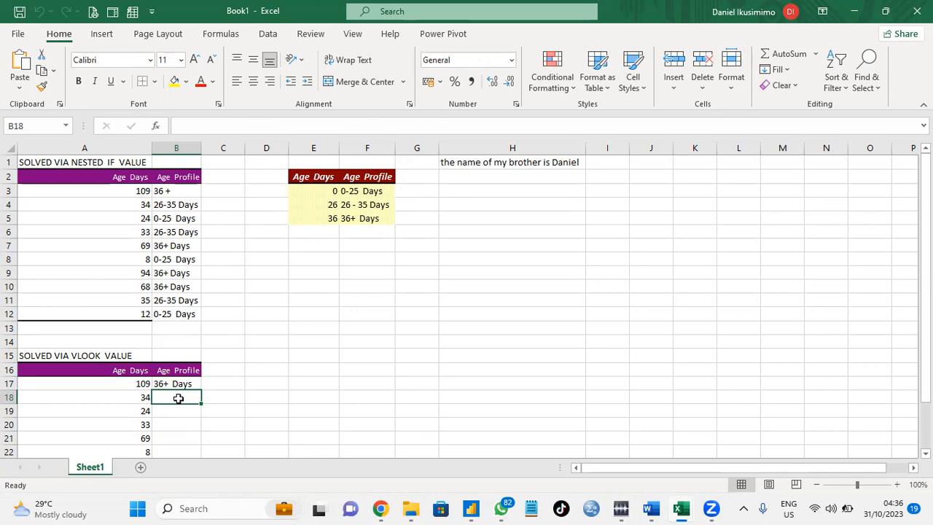
pyautogui.write('=vloo')
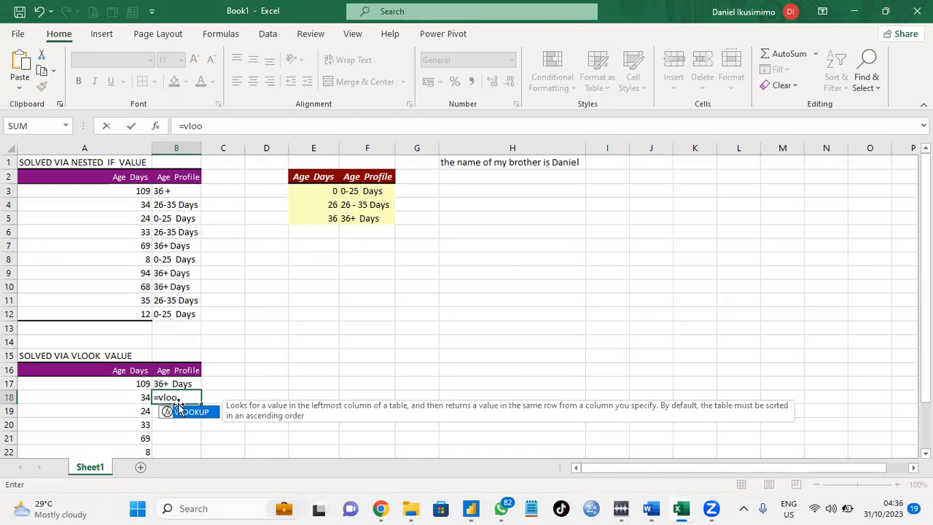
pyautogui.doubleClick(185, 413)
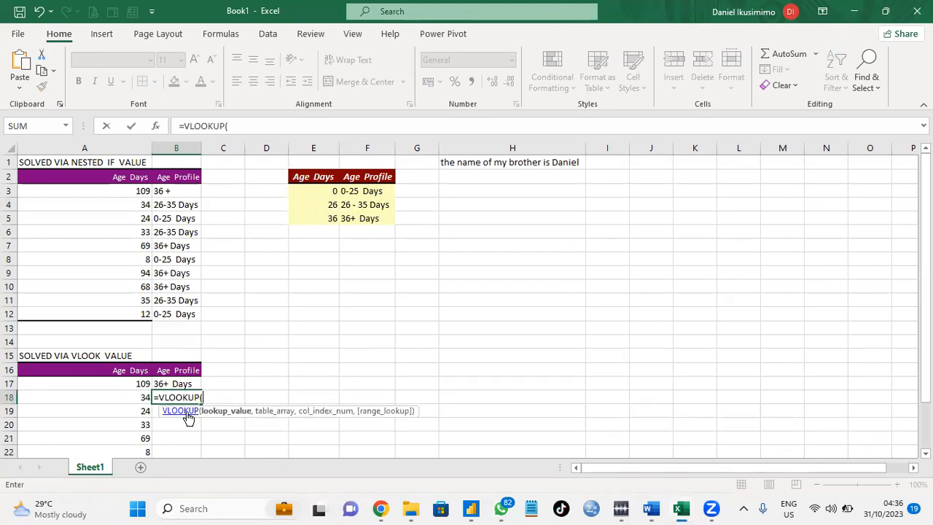
pyautogui.click(141, 397)
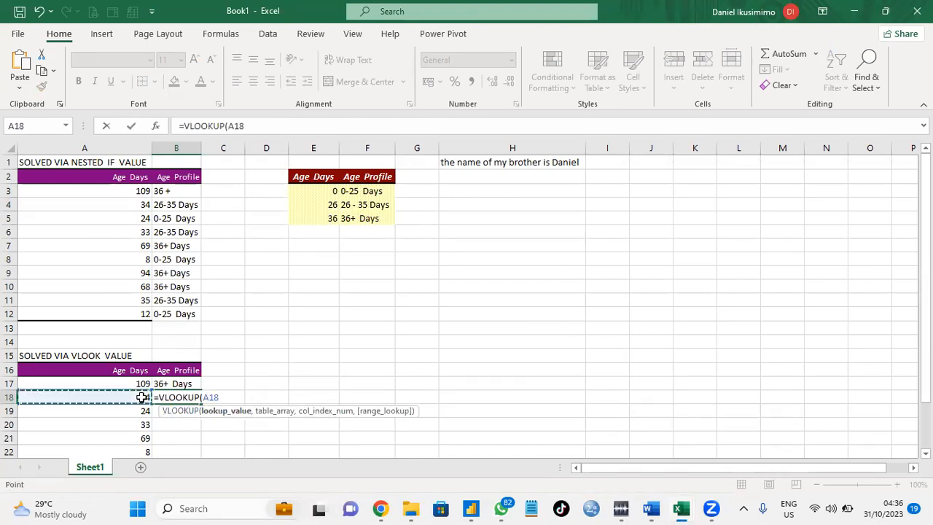
pyautogui.write(',')
pyautogui.moveTo(335, 188); pyautogui.dragTo(387, 218)
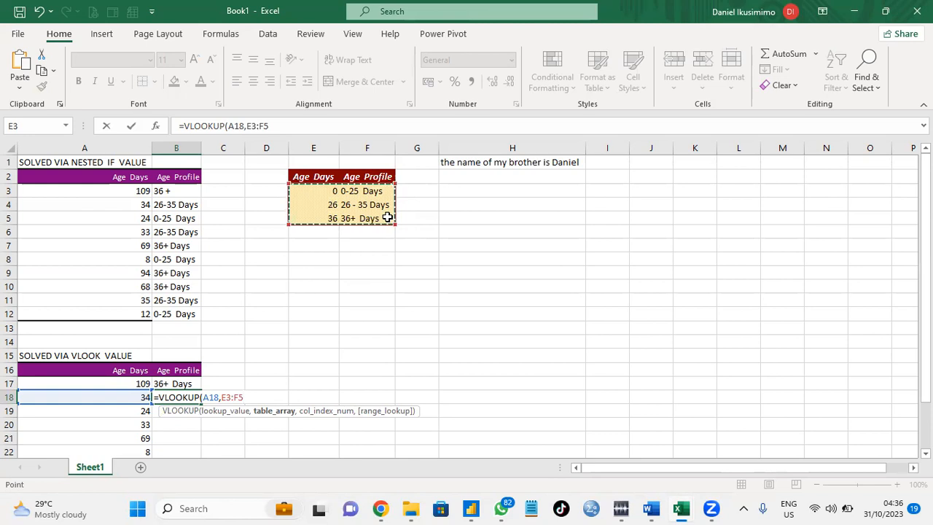
pyautogui.press('F4')
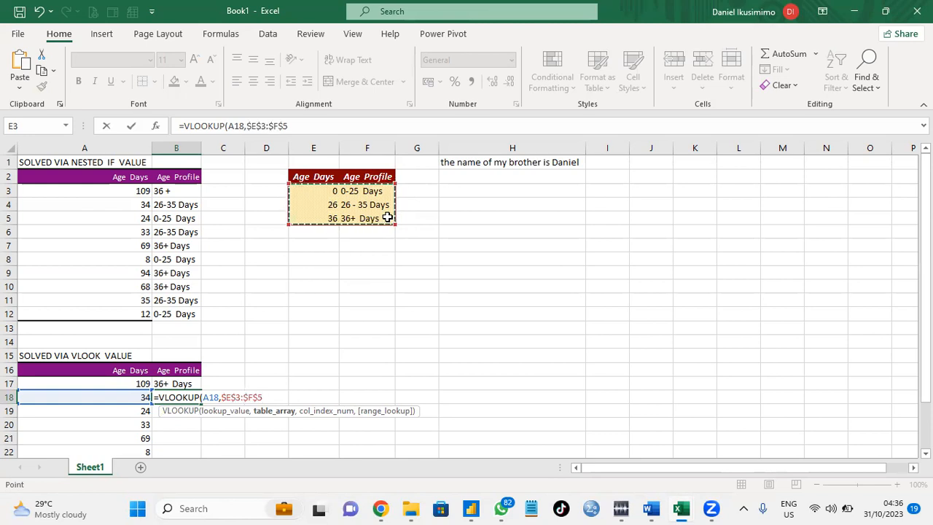
pyautogui.write(',')
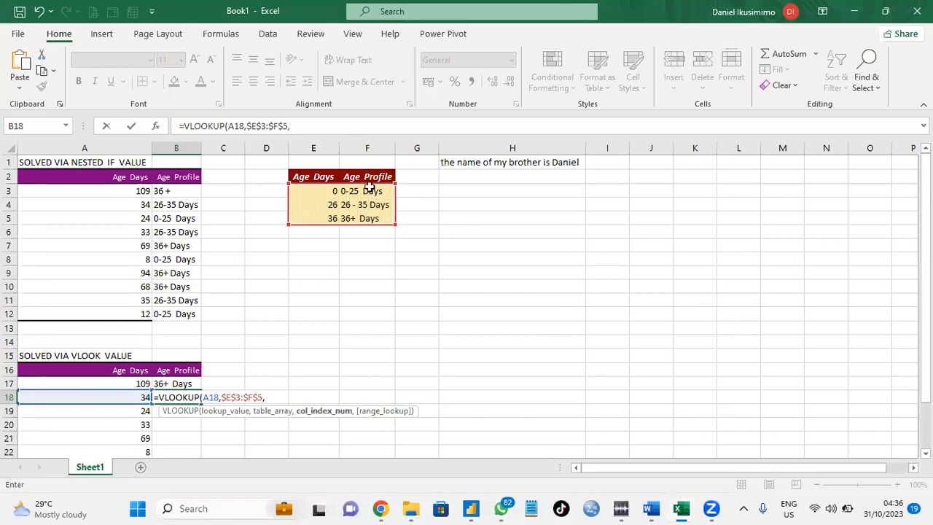
pyautogui.write('2,')
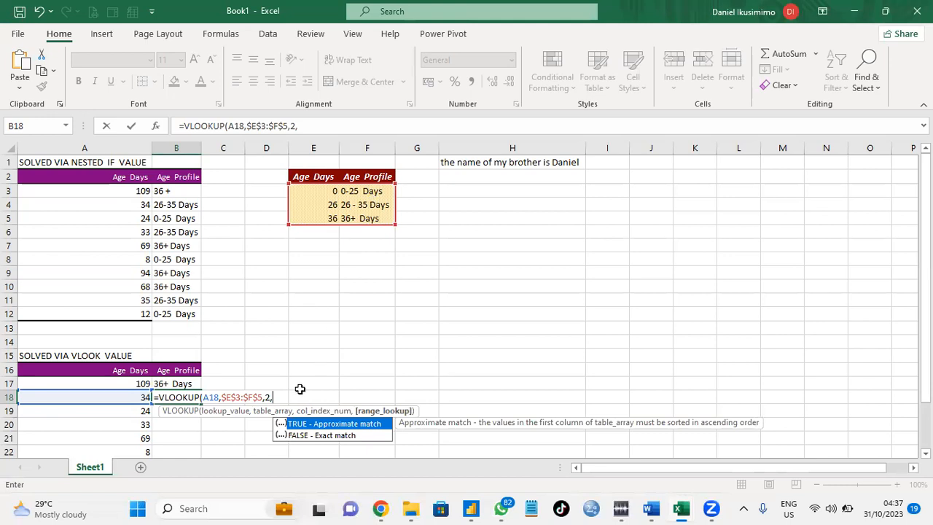
pyautogui.doubleClick(305, 424)
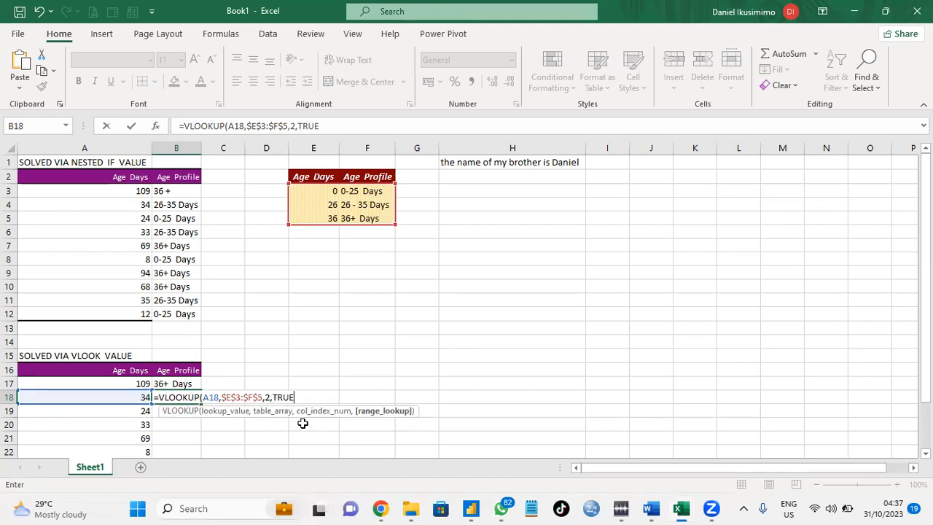
pyautogui.press('Return')
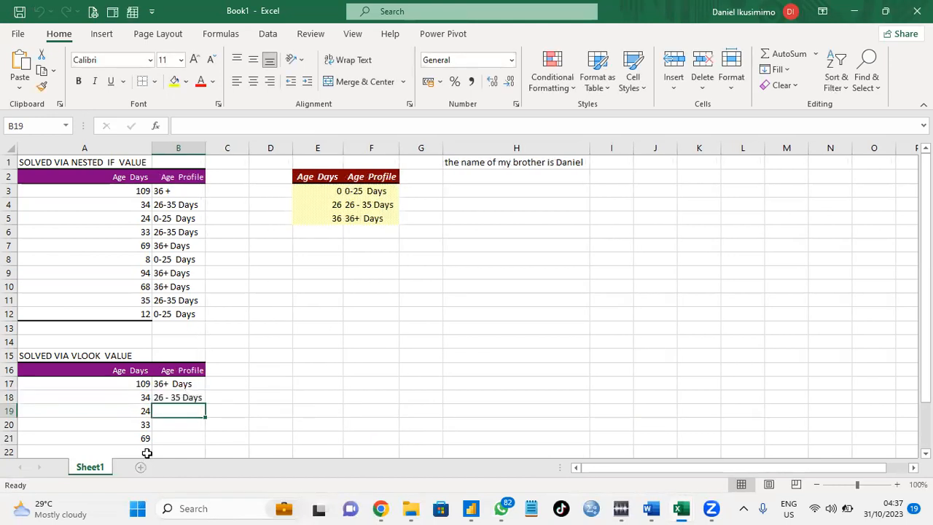
# Fill the B18 VLOOKUP formula down through B26.
pyautogui.click(197, 401)
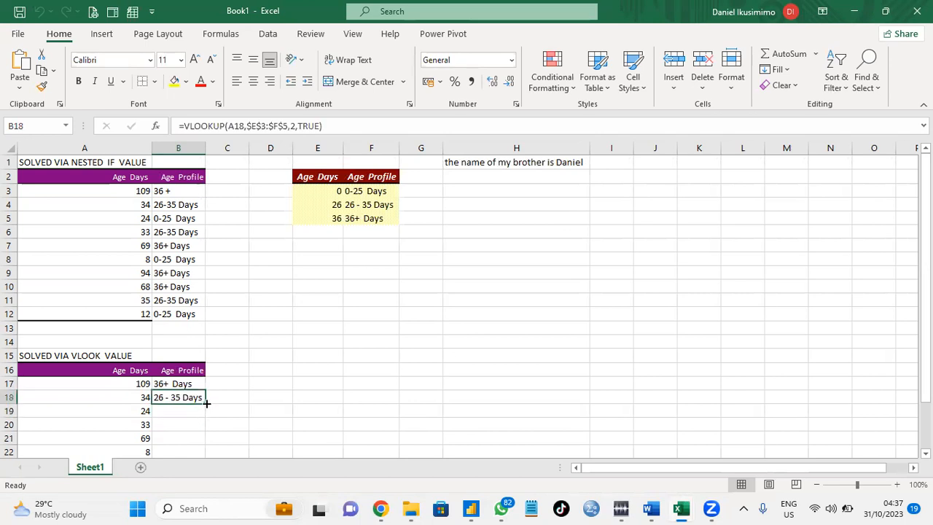
pyautogui.doubleClick(205, 404)
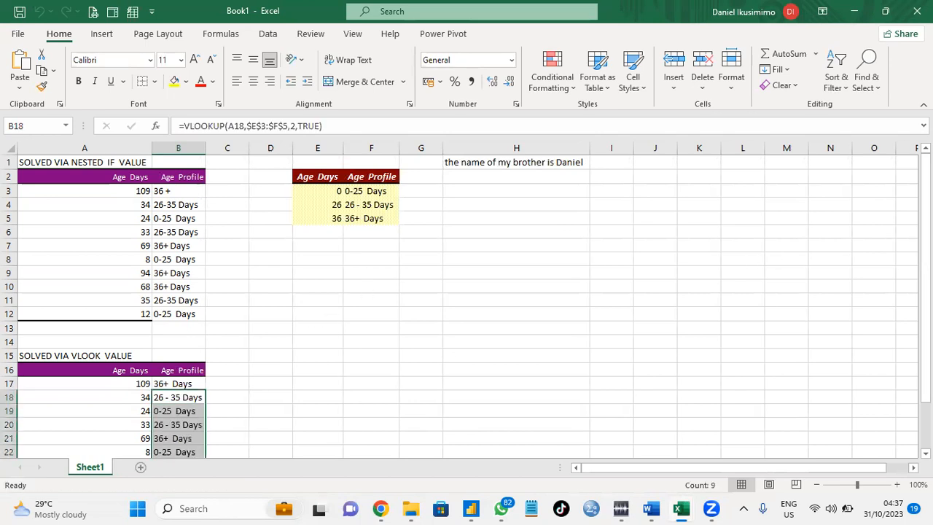
pyautogui.moveTo(926, 269); pyautogui.dragTo(926, 274)
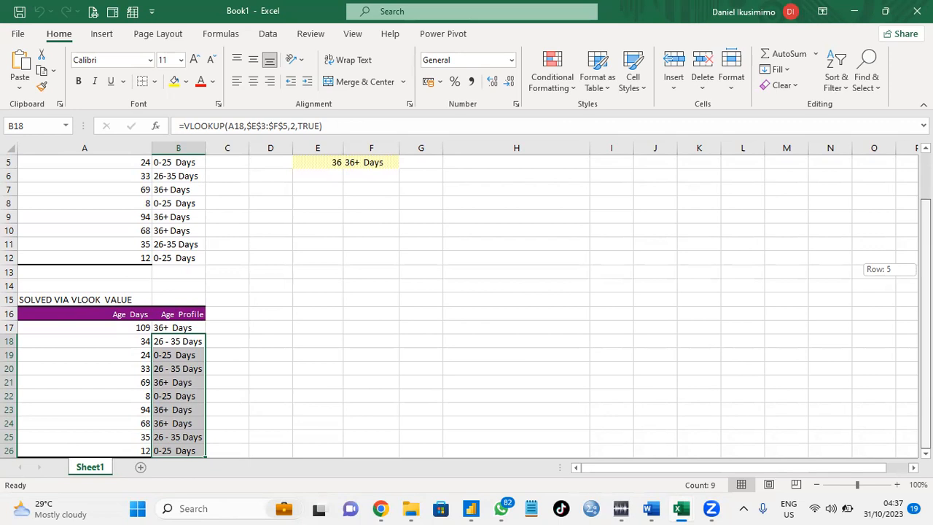
pyautogui.moveTo(926, 274); pyautogui.dragTo(925, 270)
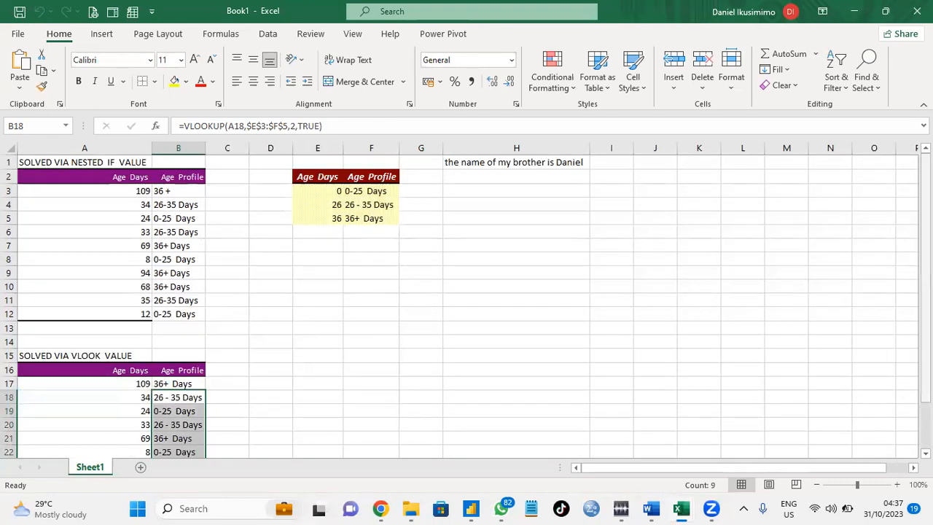